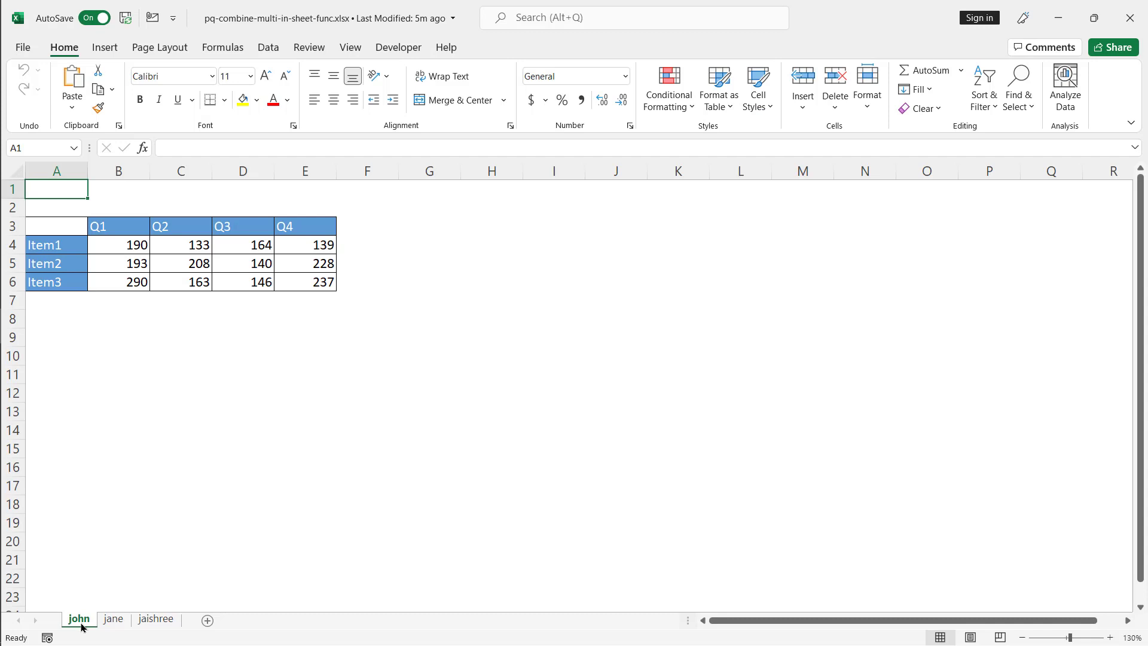
- Flip through the john, jane and jaishree sheet tabs to review each person's data
click(113, 619)
click(156, 620)
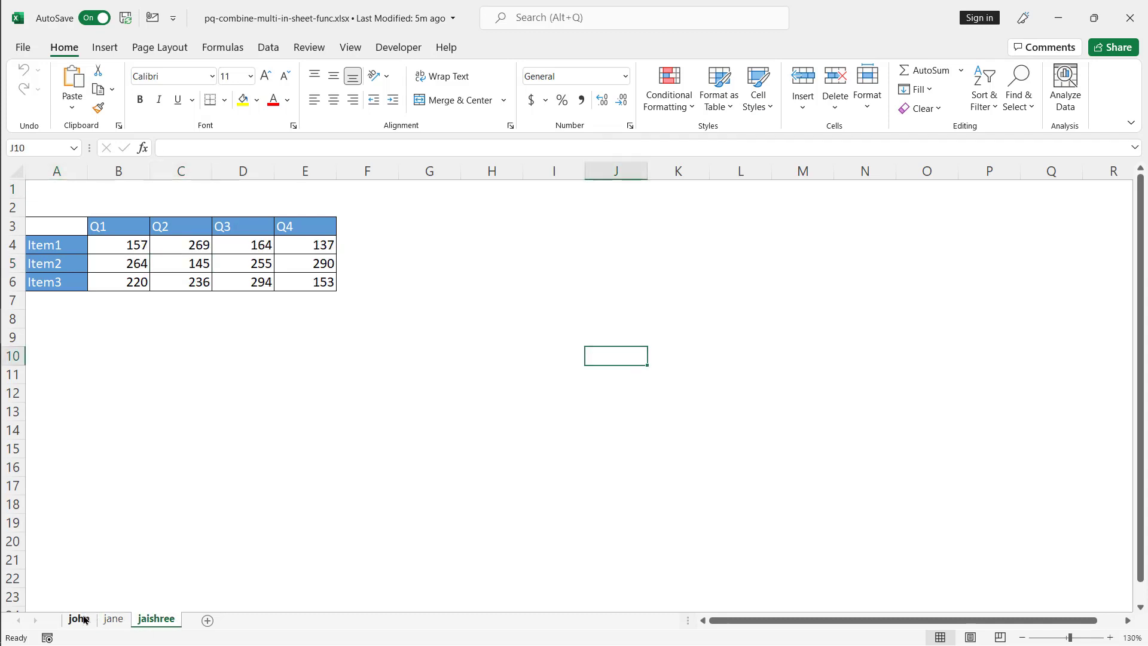
click(77, 619)
click(112, 619)
click(151, 623)
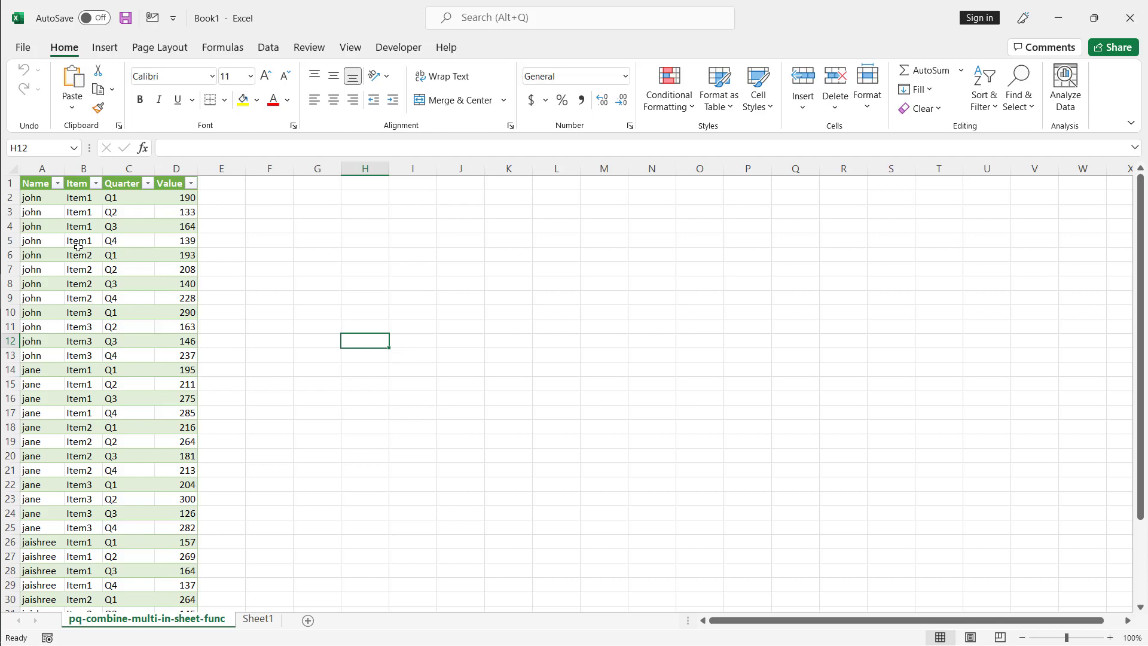
- Start a new blank workbook and choose Get Data from an Excel workbook
key(ctrl+n)
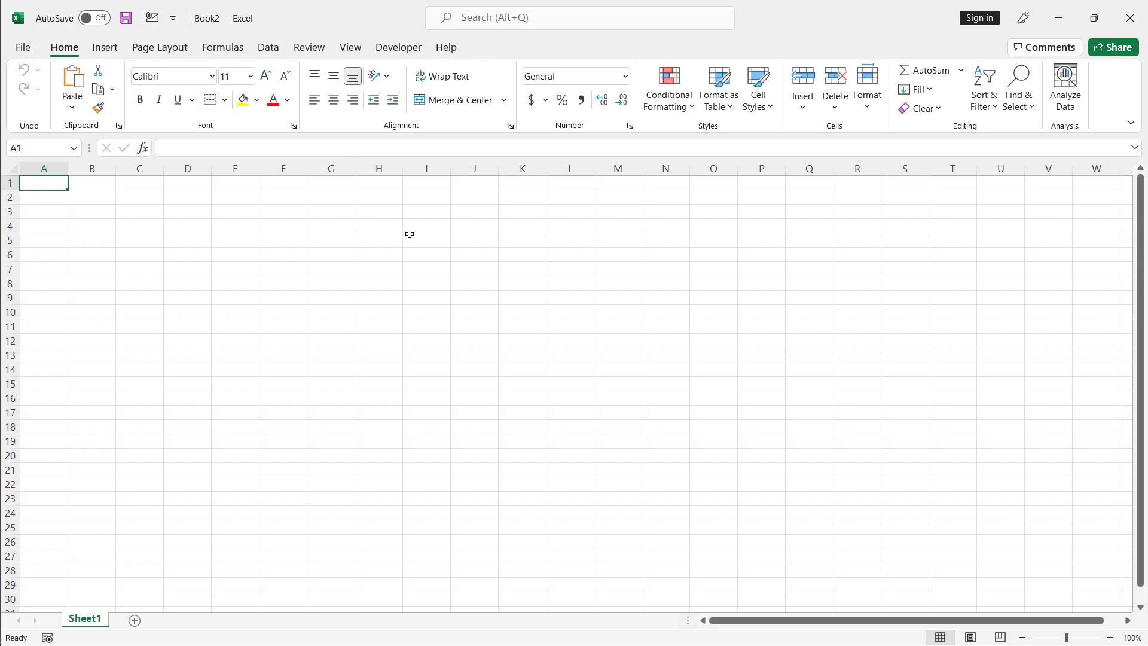
click(270, 47)
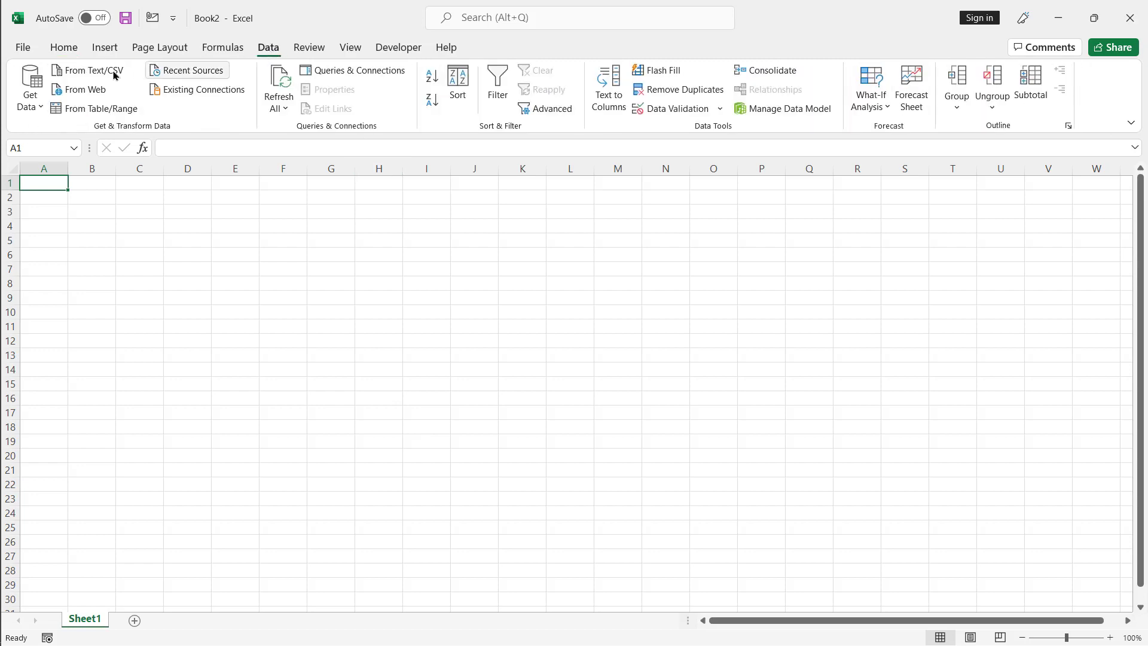
click(28, 98)
mouse_move(58, 134)
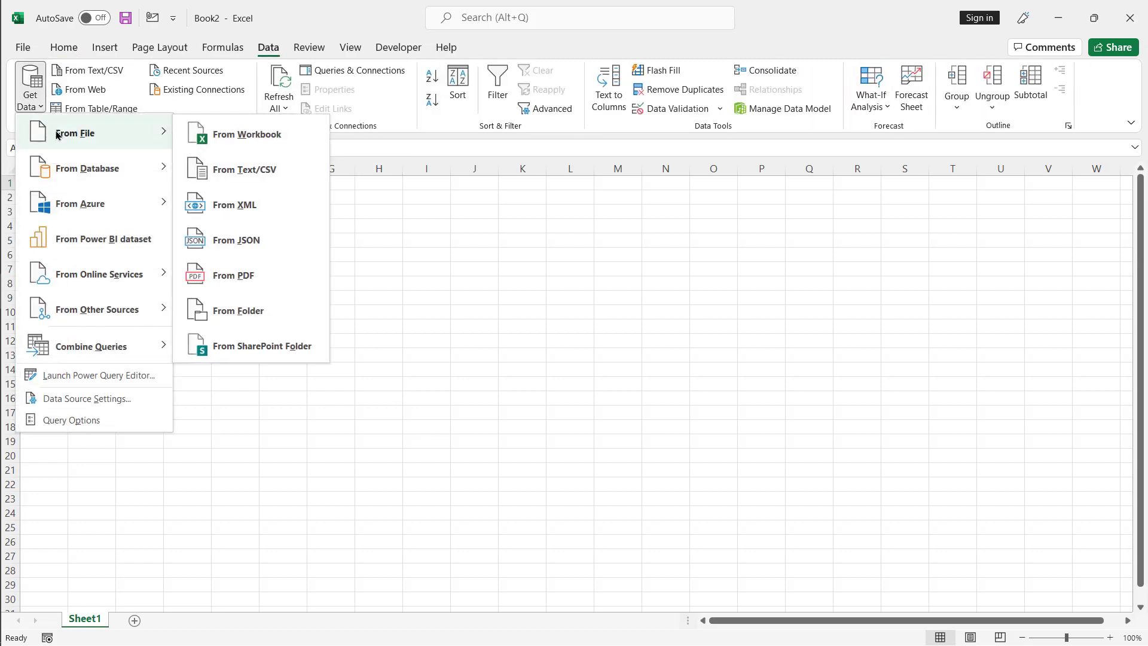
click(304, 140)
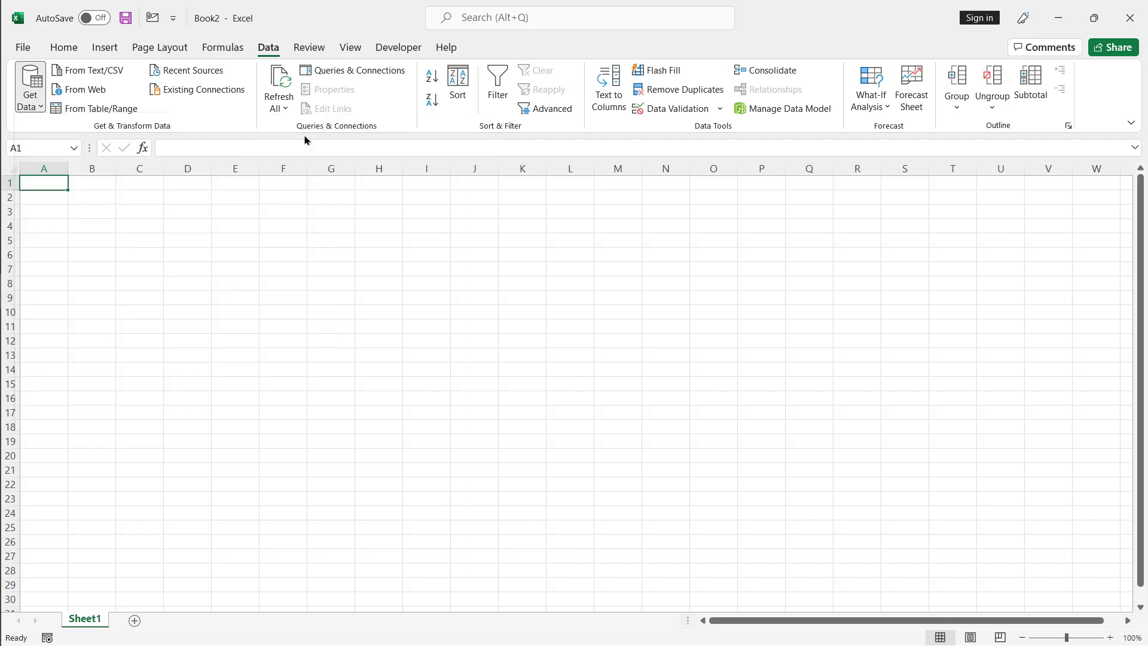
- Import the whole pq-combine-multi-in-sheet-func.xlsx workbook into the Power Query Editor
click(283, 127)
double_click(283, 128)
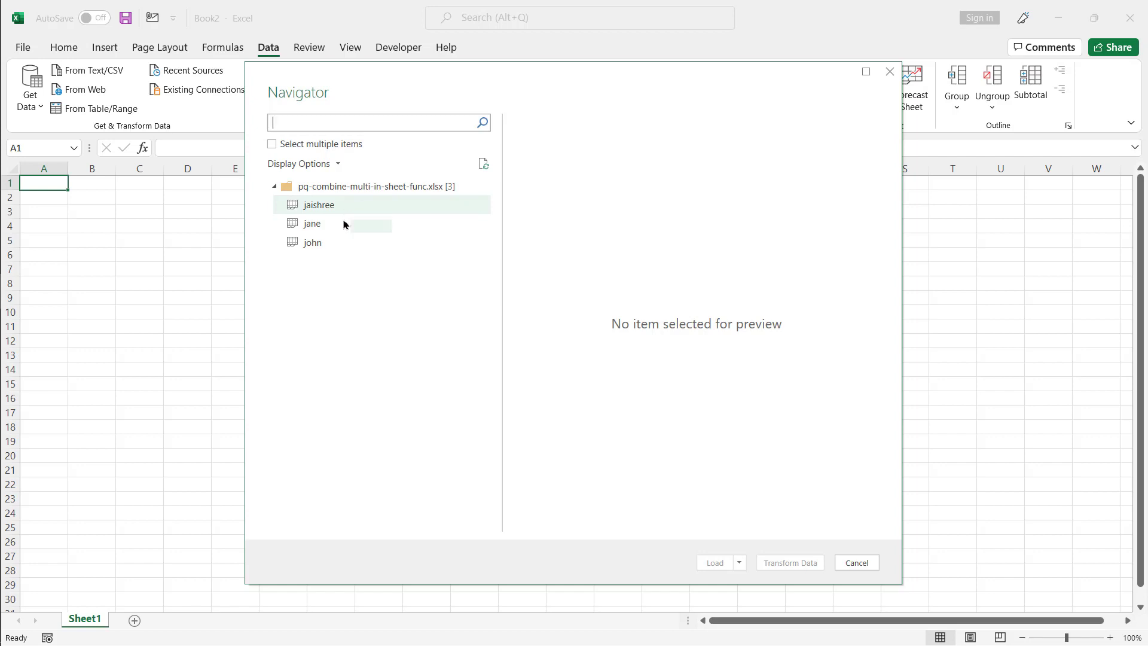
click(353, 188)
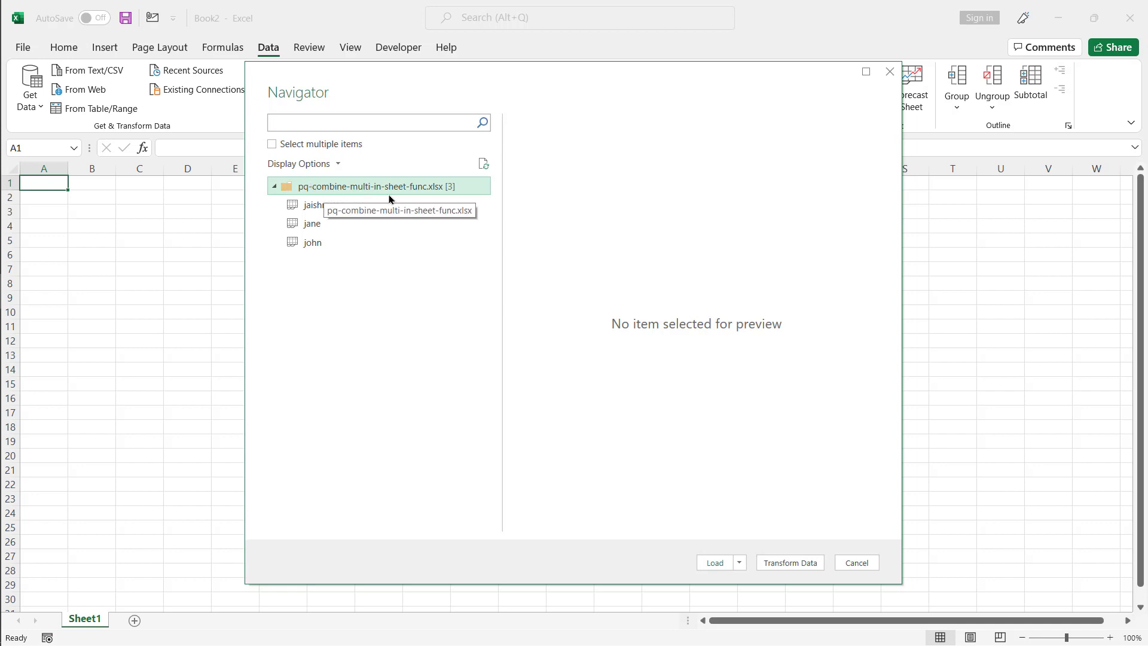
click(788, 562)
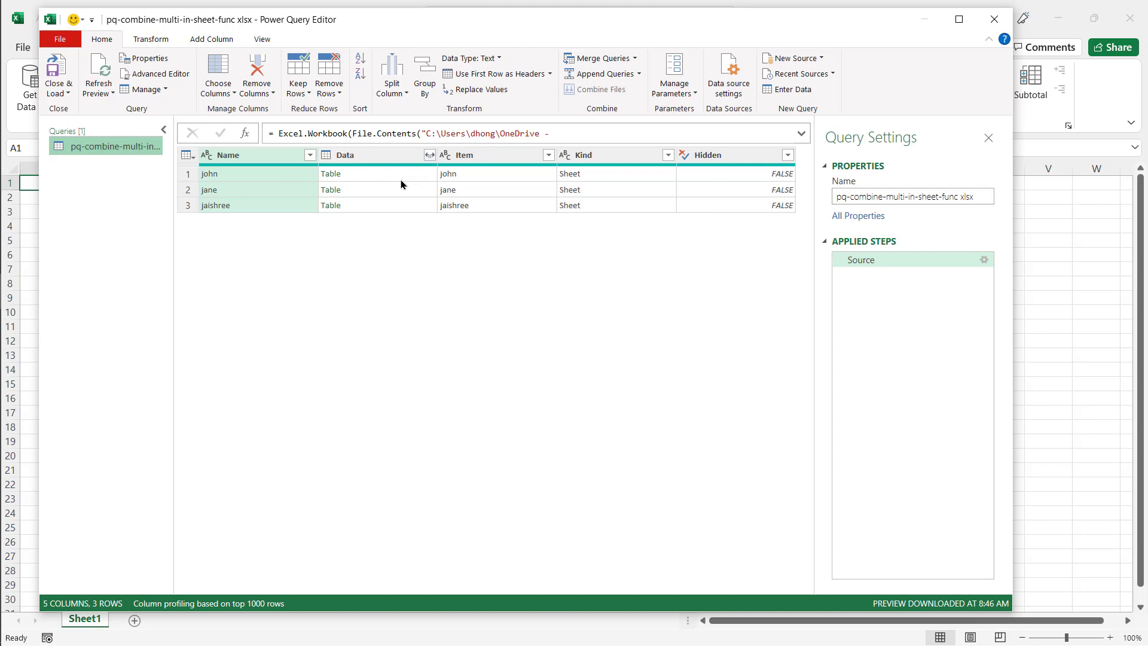
- Keep only the Name and Data columns, removing all other columns
ctrl+click(377, 155)
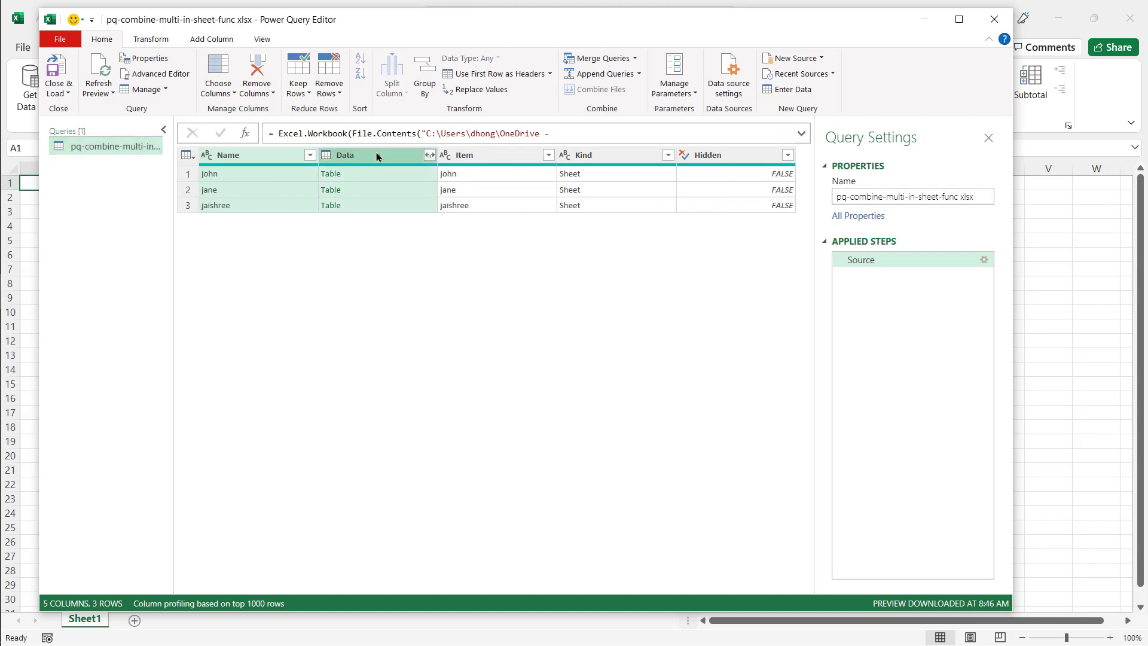
right_click(363, 157)
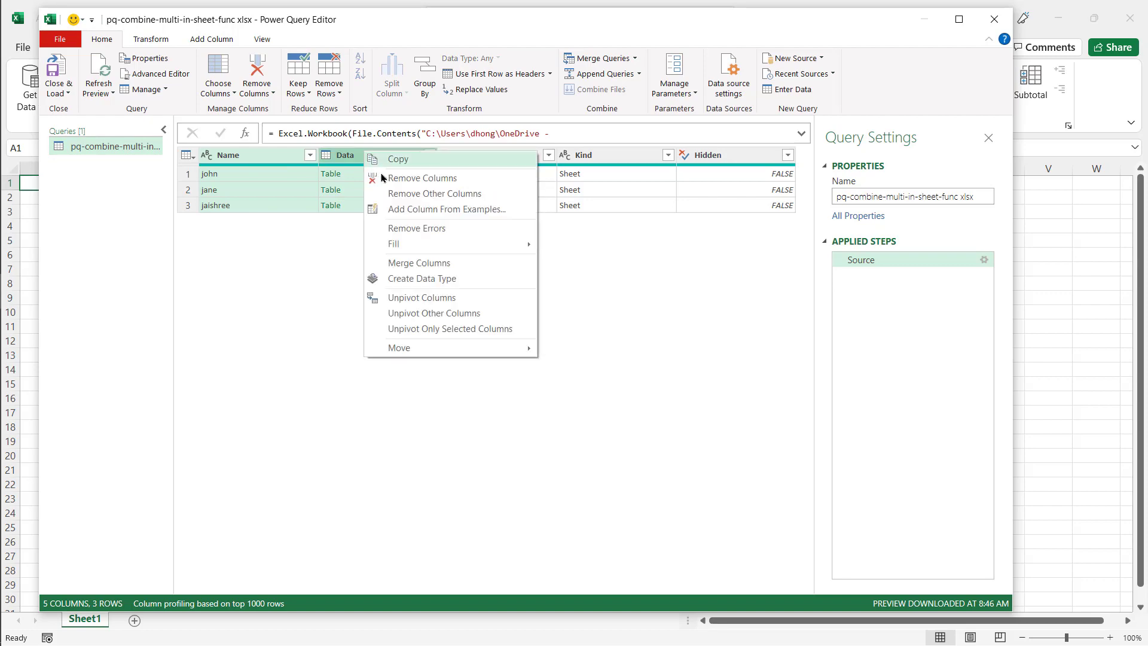
click(406, 192)
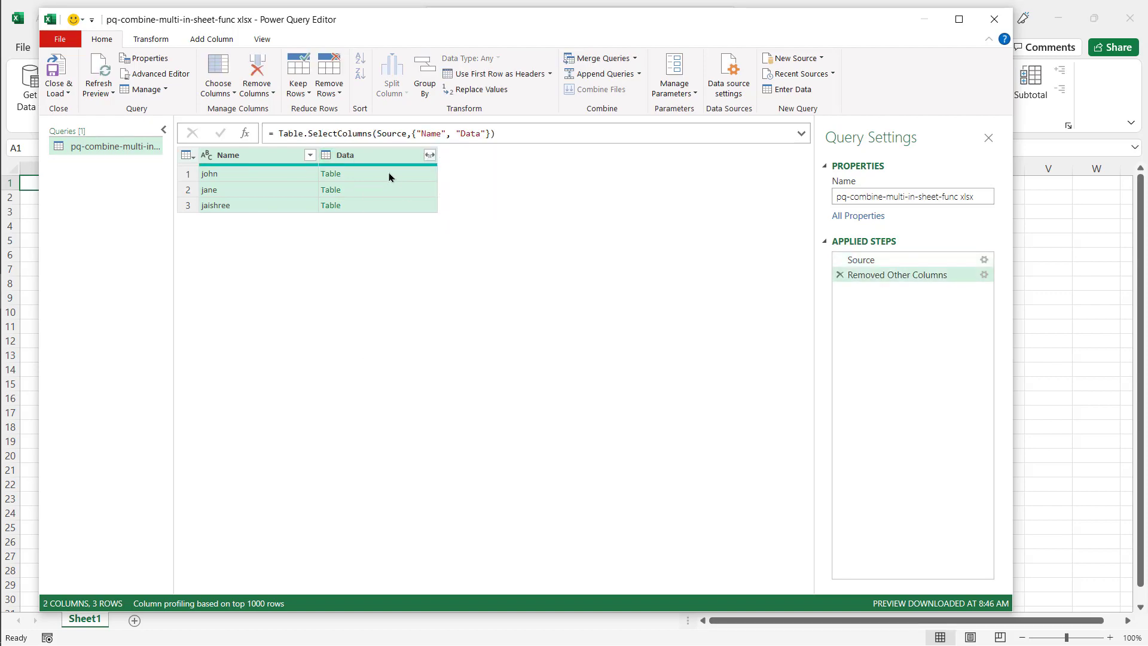
- Preview the nested sheet tables for john, jane and jaishree
click(389, 175)
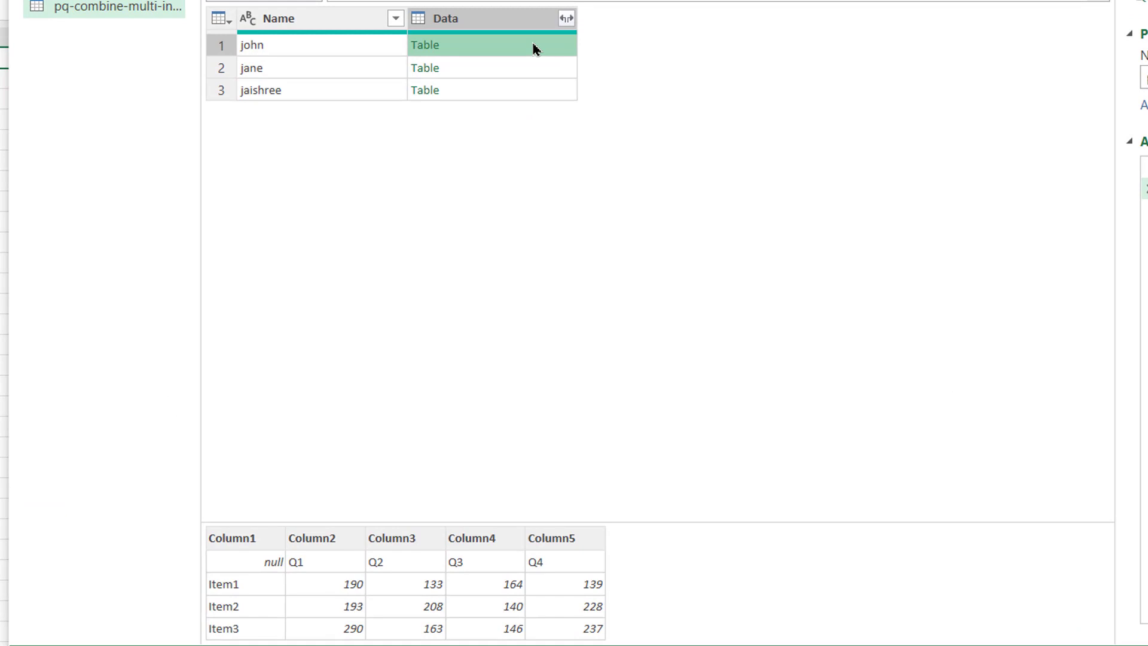
click(509, 72)
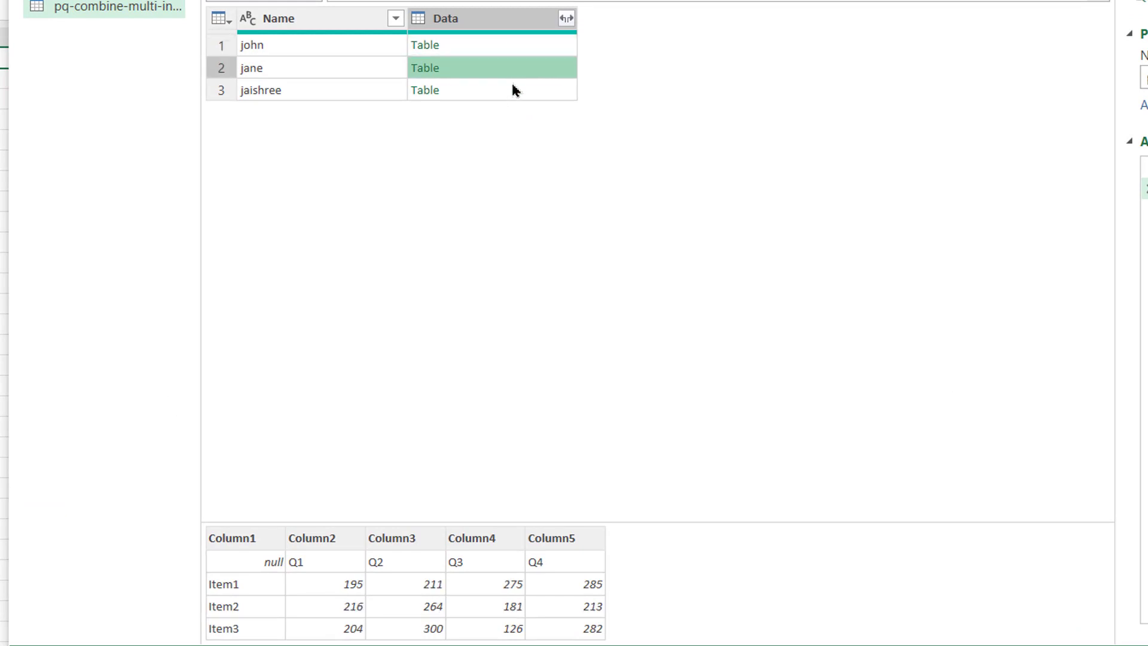
click(512, 90)
- Duplicate the workbook query and rename the copy to 'sample'
key(Up)
key(Up)
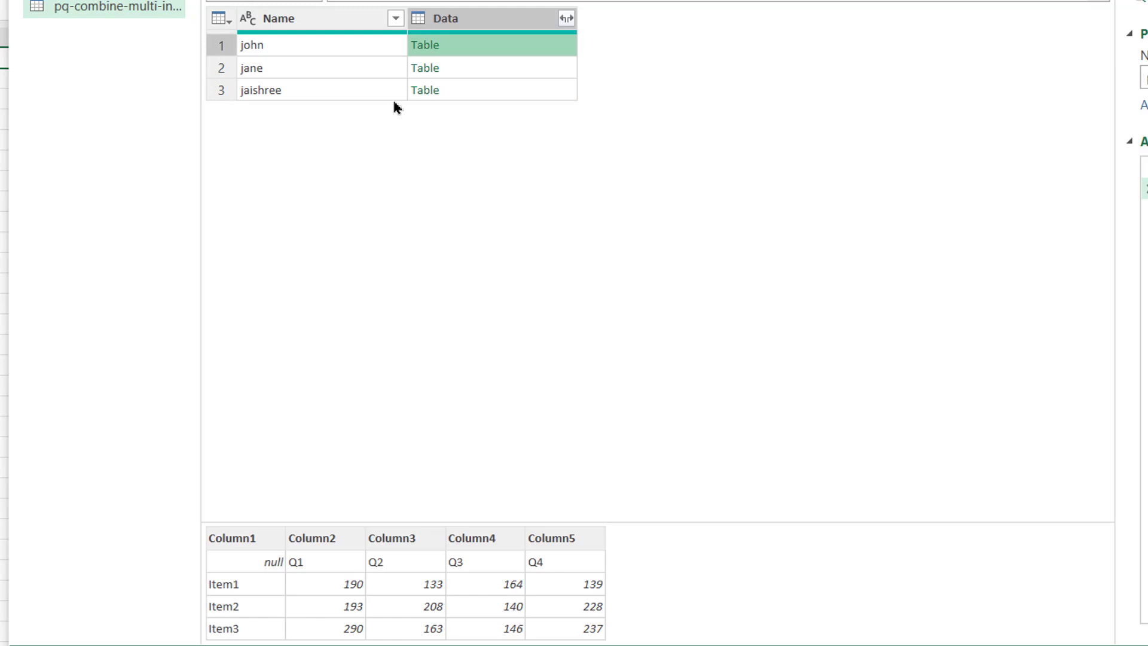
right_click(103, 11)
click(171, 116)
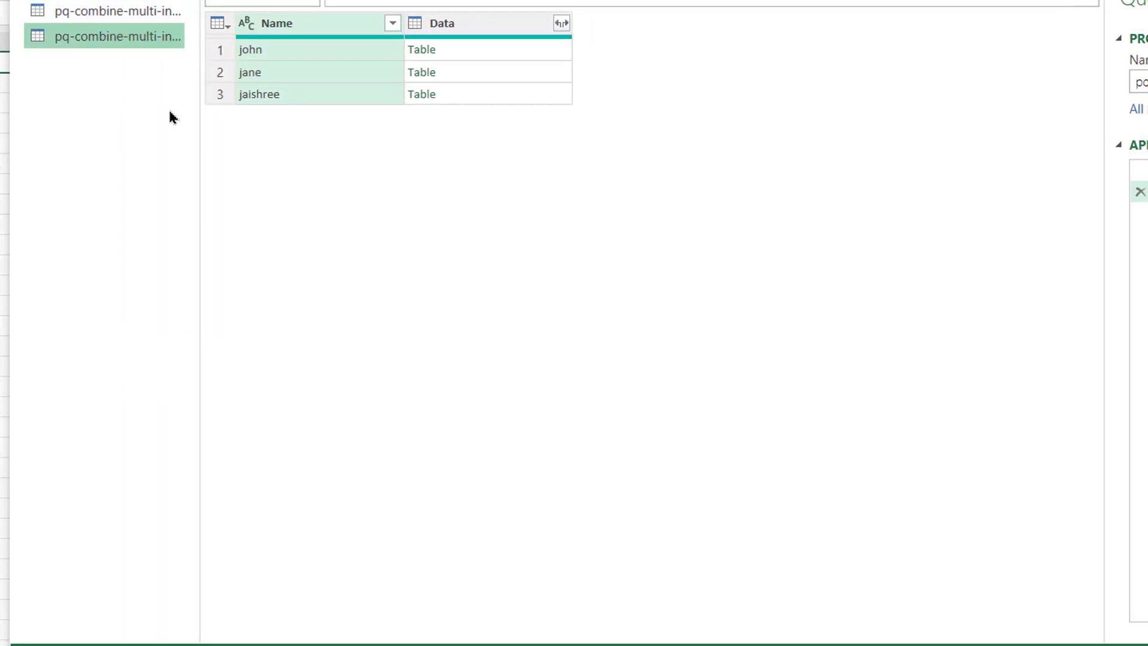
double_click(950, 196)
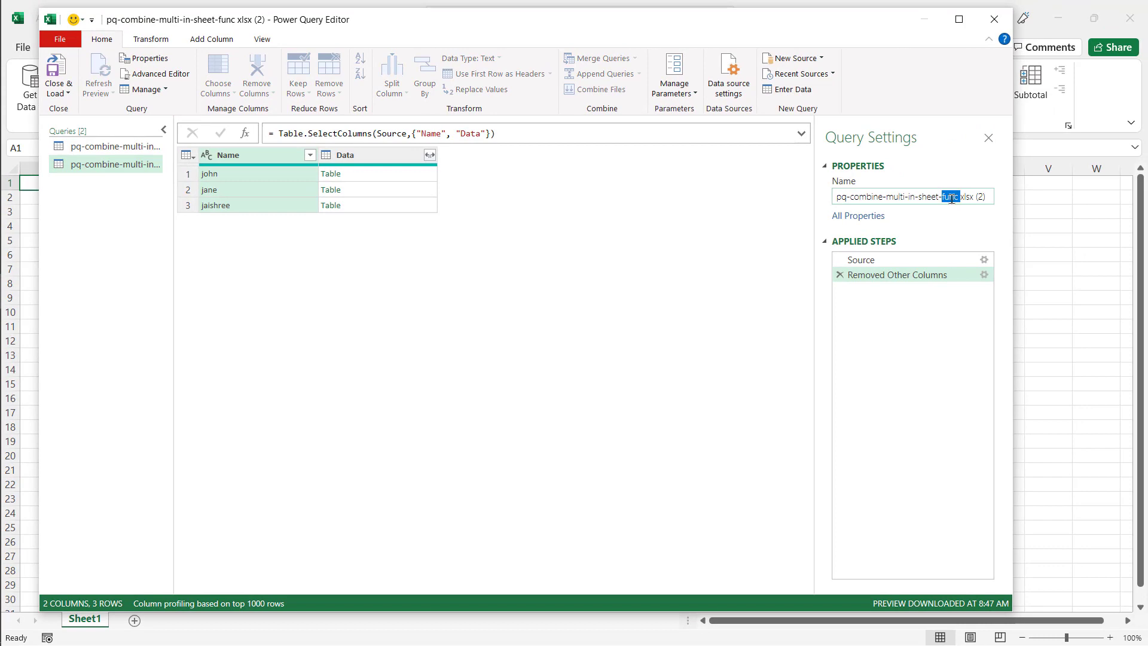
key(ctrl+a)
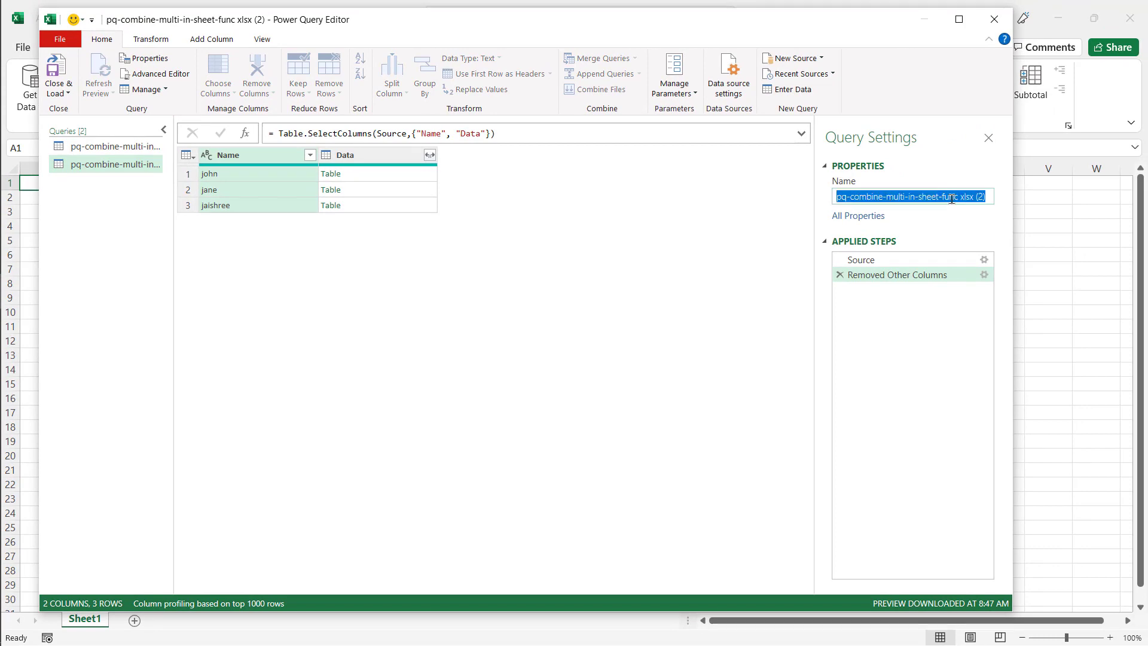
text(sample)
key(Return)
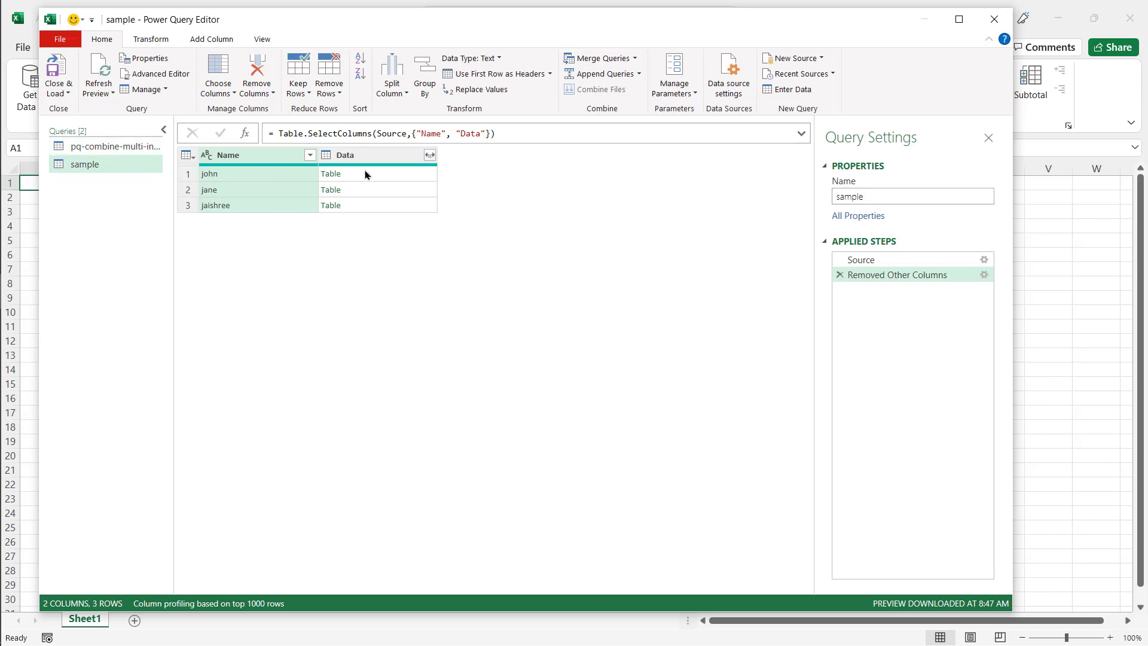
- Drill into john's sheet, promote the Q1–Q4 headers and unpivot all columns except Column1
click(330, 177)
click(331, 174)
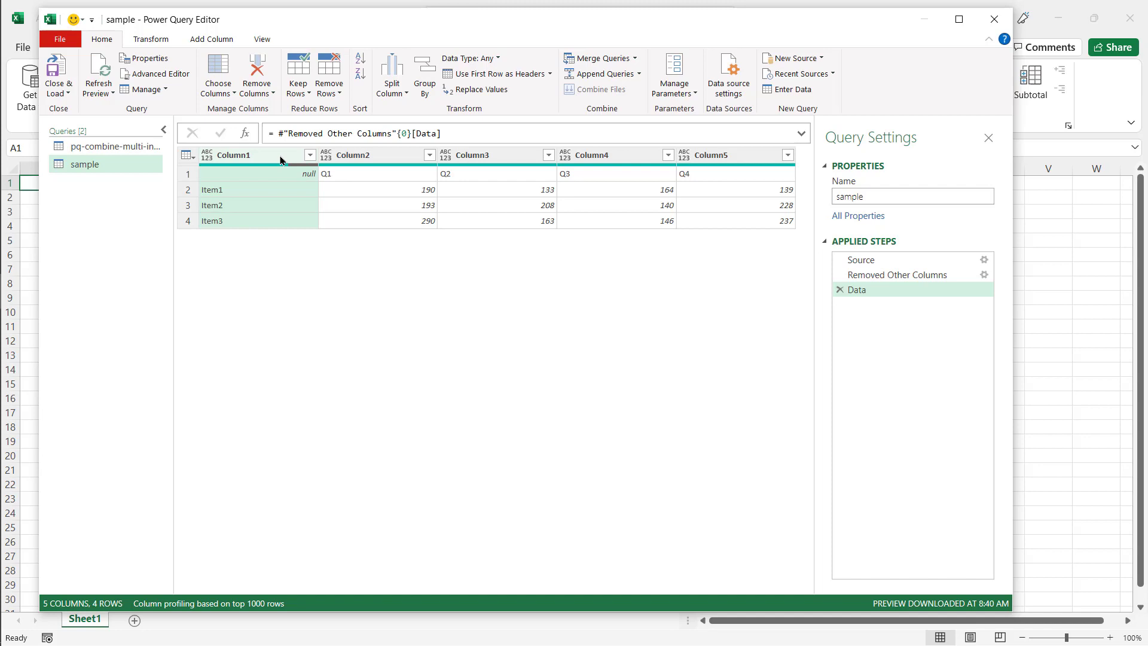
click(506, 75)
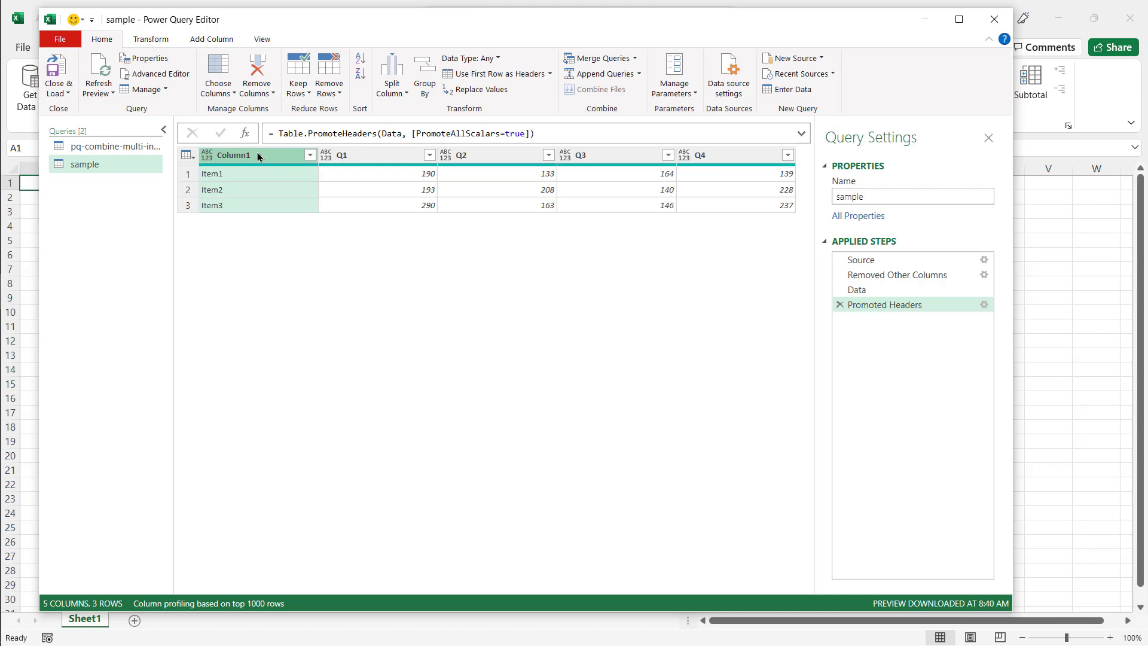
right_click(257, 157)
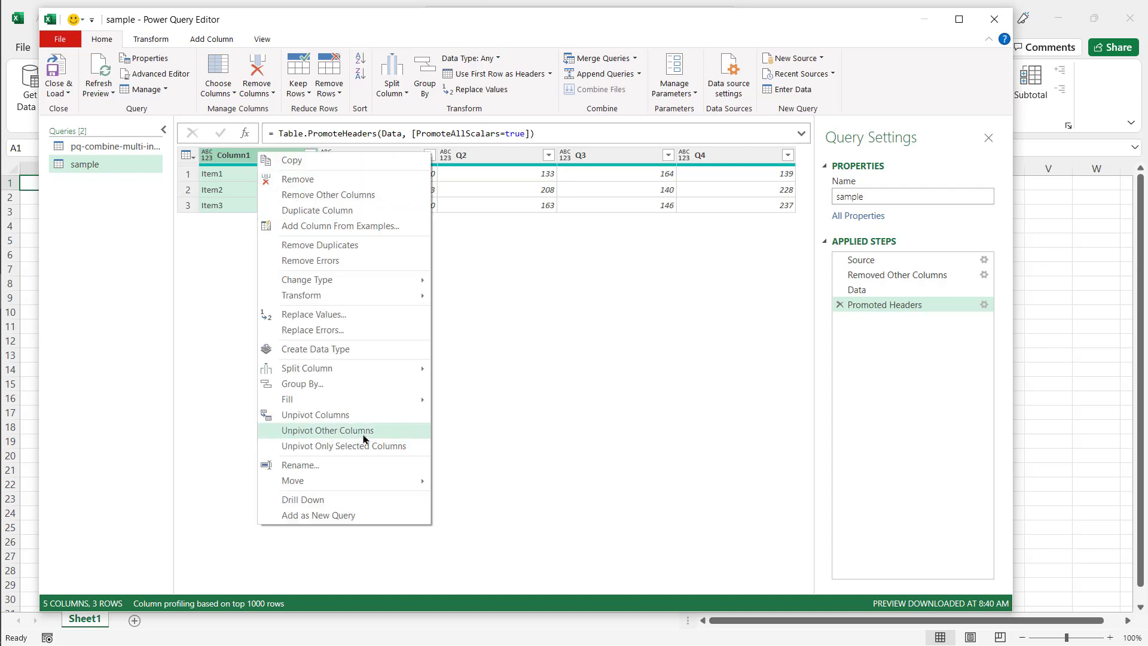
click(328, 431)
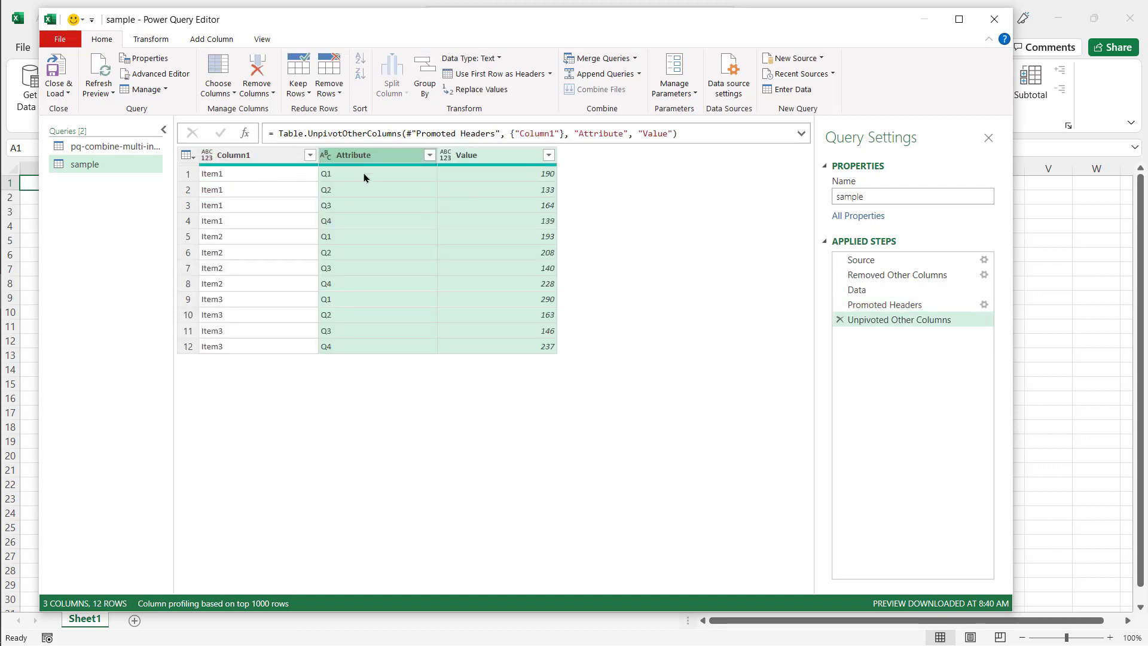
- Rename Column1 to Items and Attribute to Quarter
double_click(259, 156)
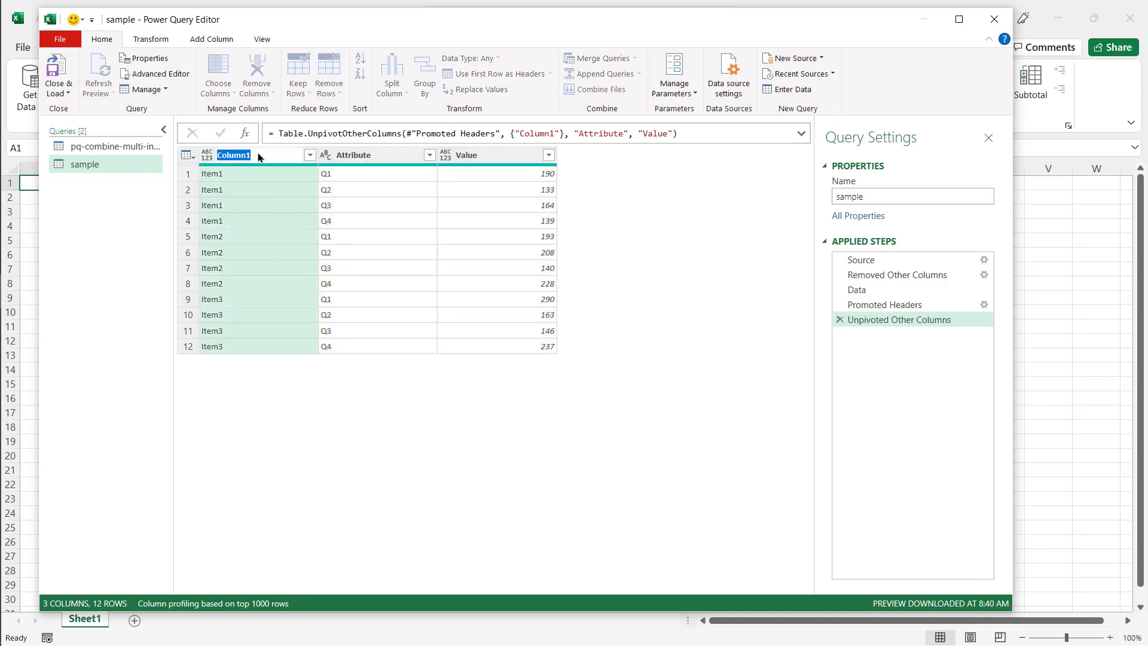
text(Items)
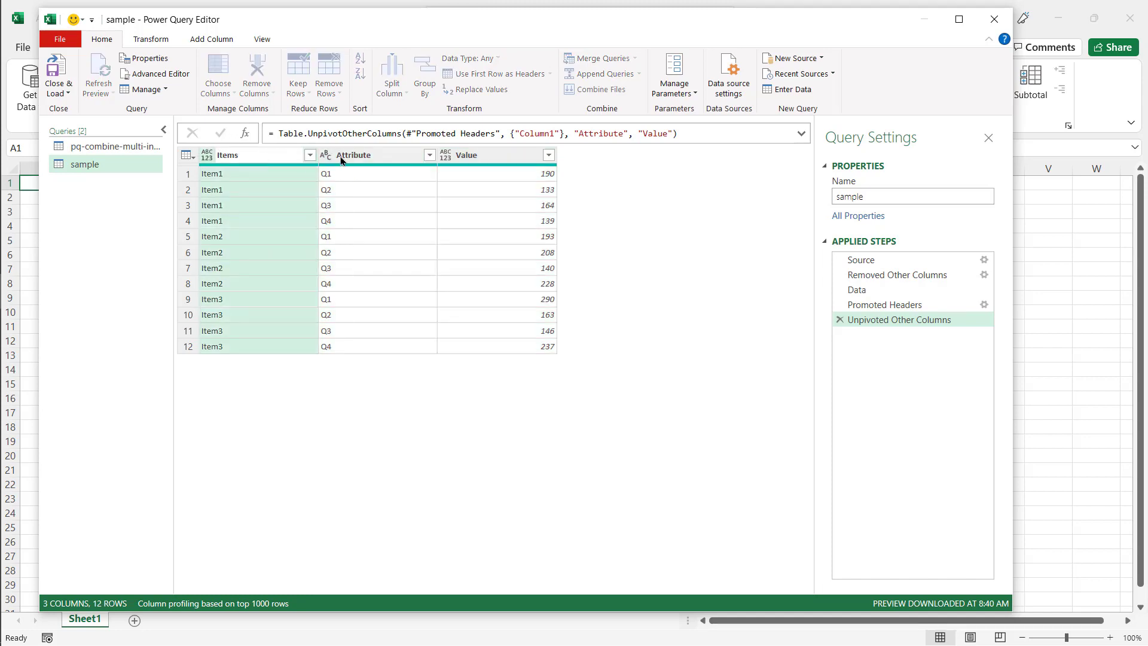
double_click(351, 156)
text(Quarter)
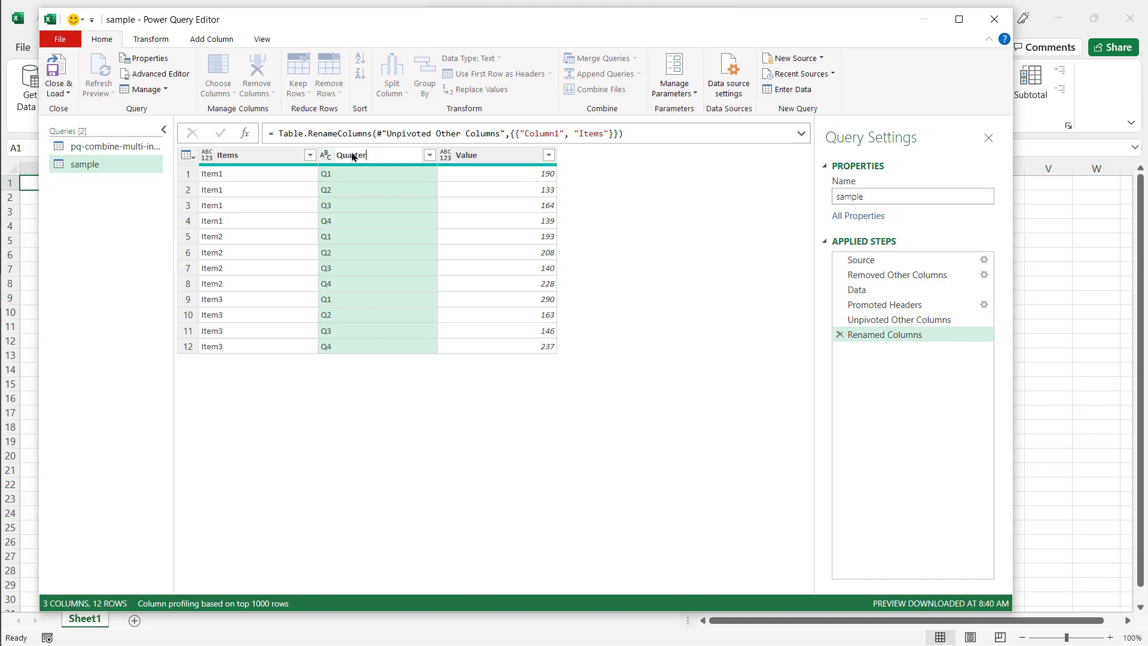
key(Return)
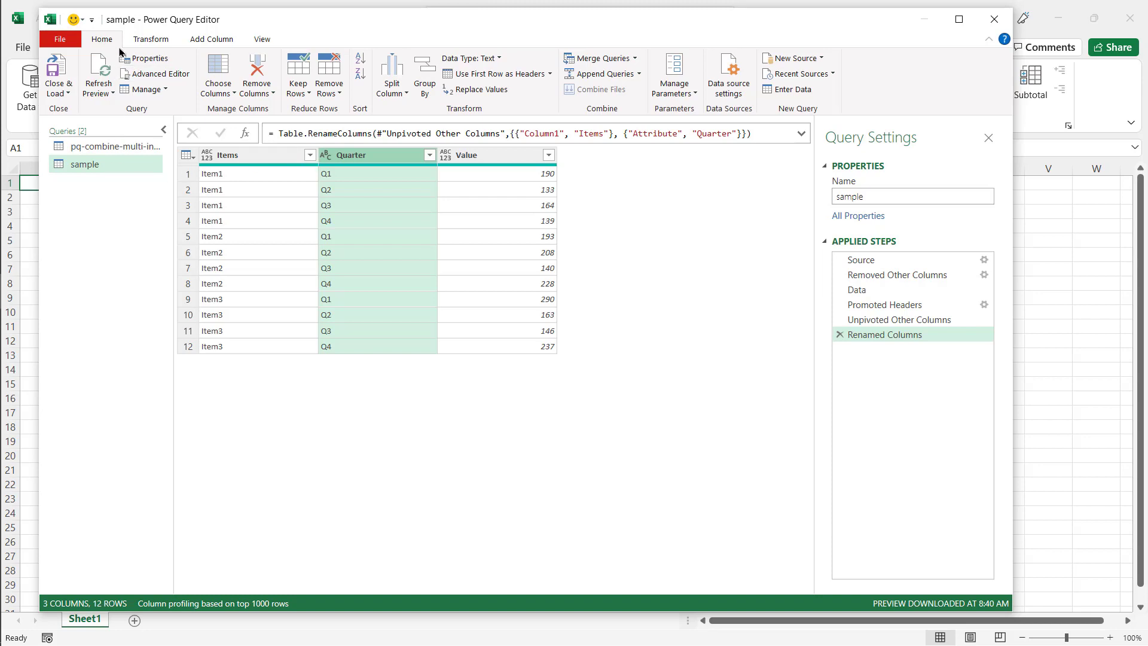
- Open the sample query's M code in the Advanced Editor
right_click(108, 171)
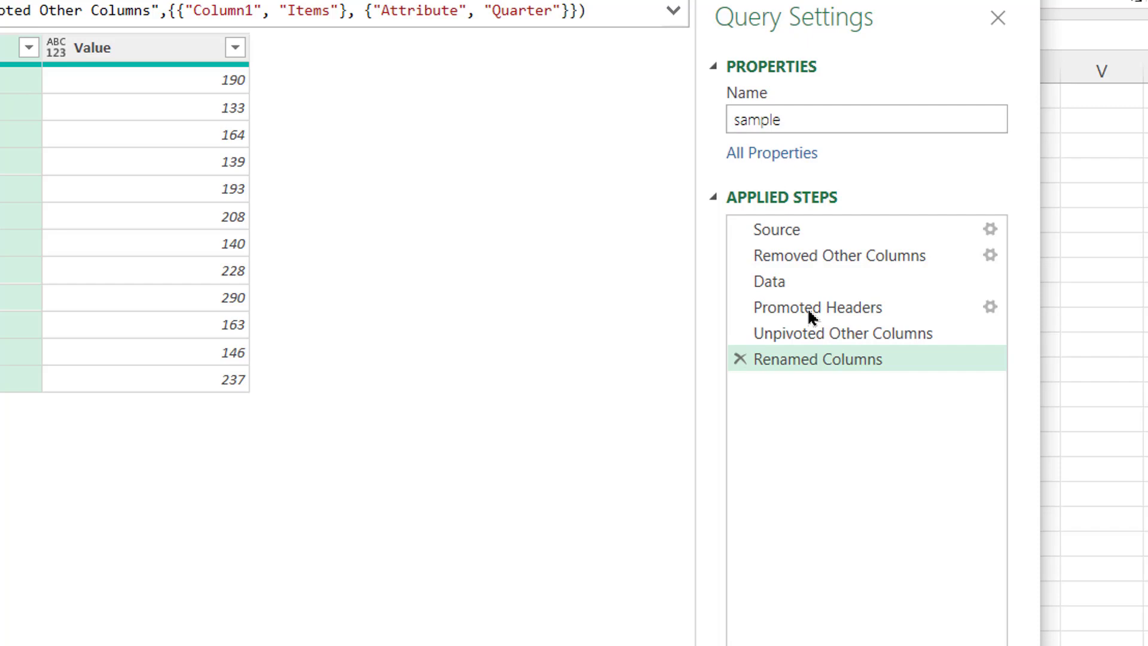
right_click(25, 167)
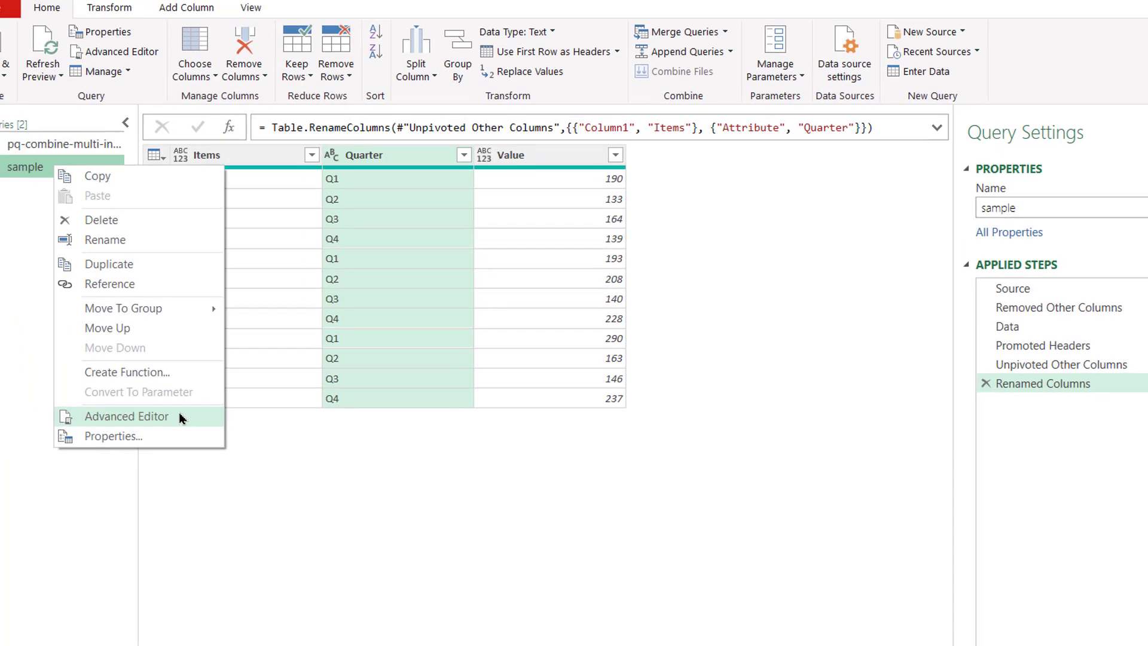
click(179, 417)
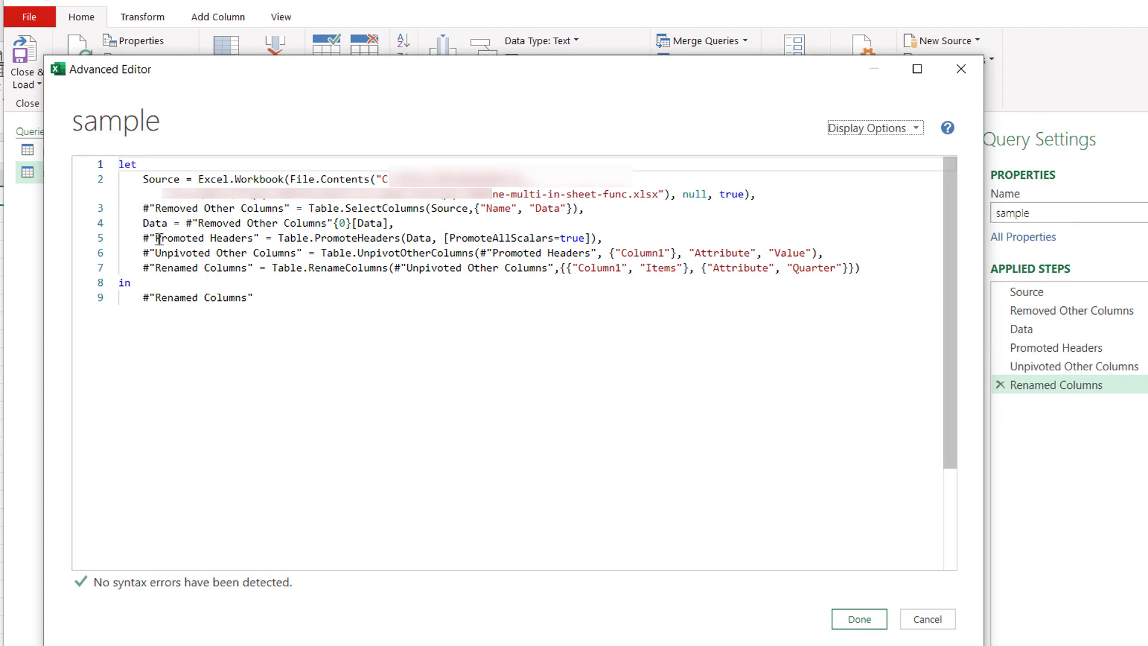
- Delete the Source-loading lines and add '(alltables as table) =>' above let
drag(136, 179, 405, 224)
key(Delete)
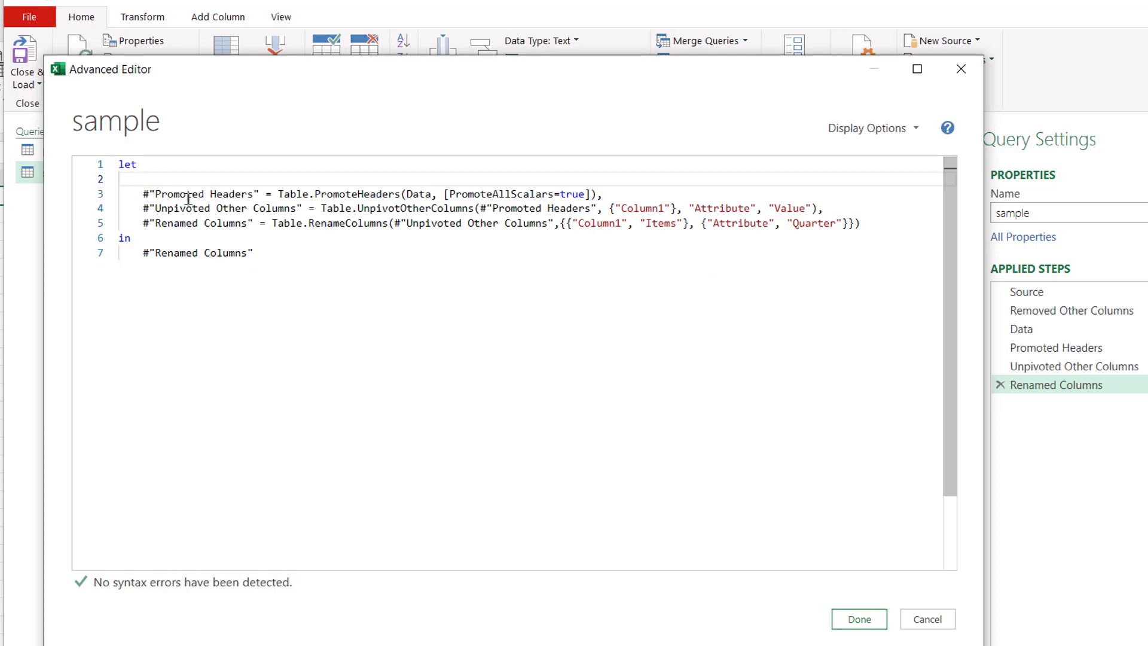
click(120, 164)
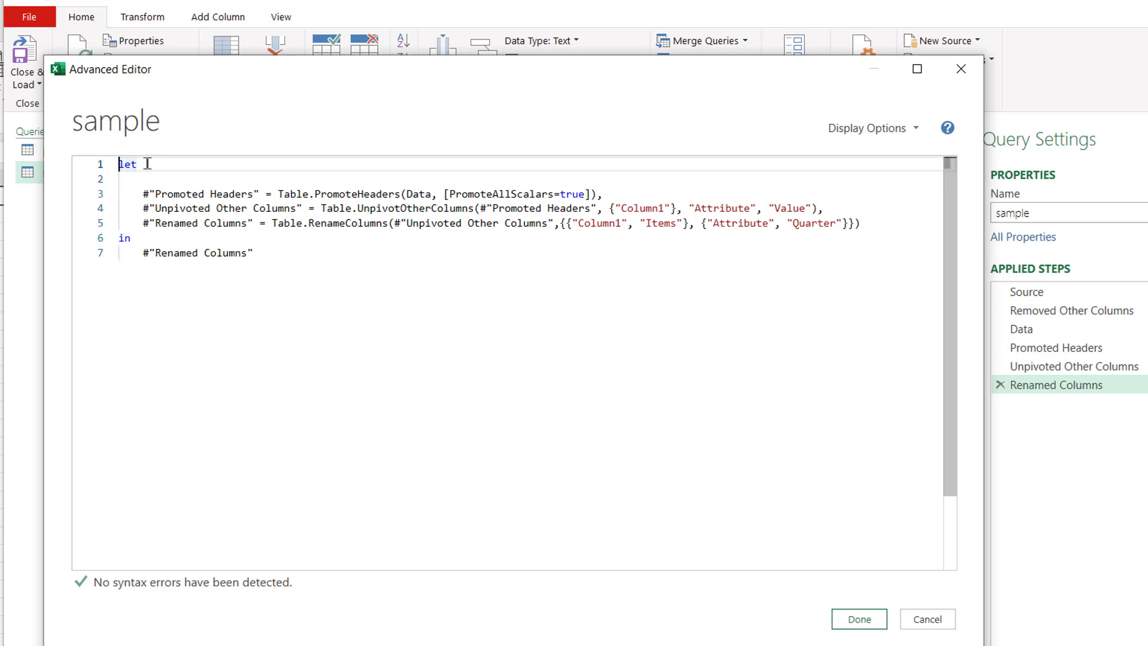
key(Return)
key(Return)
click(147, 164)
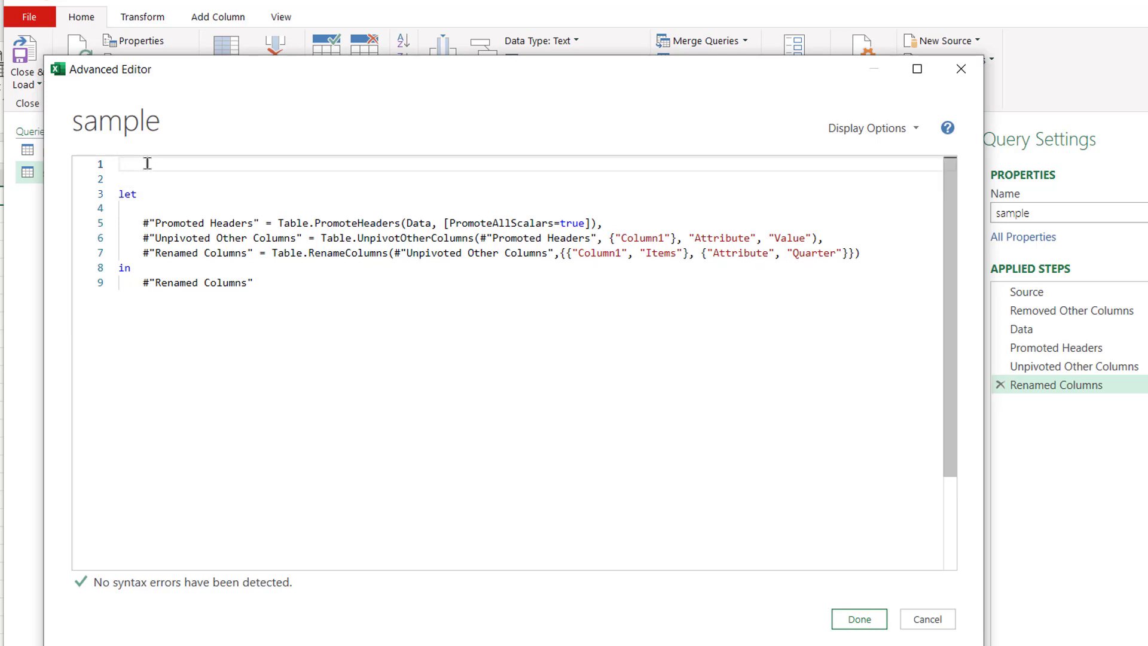
text((alltabl)
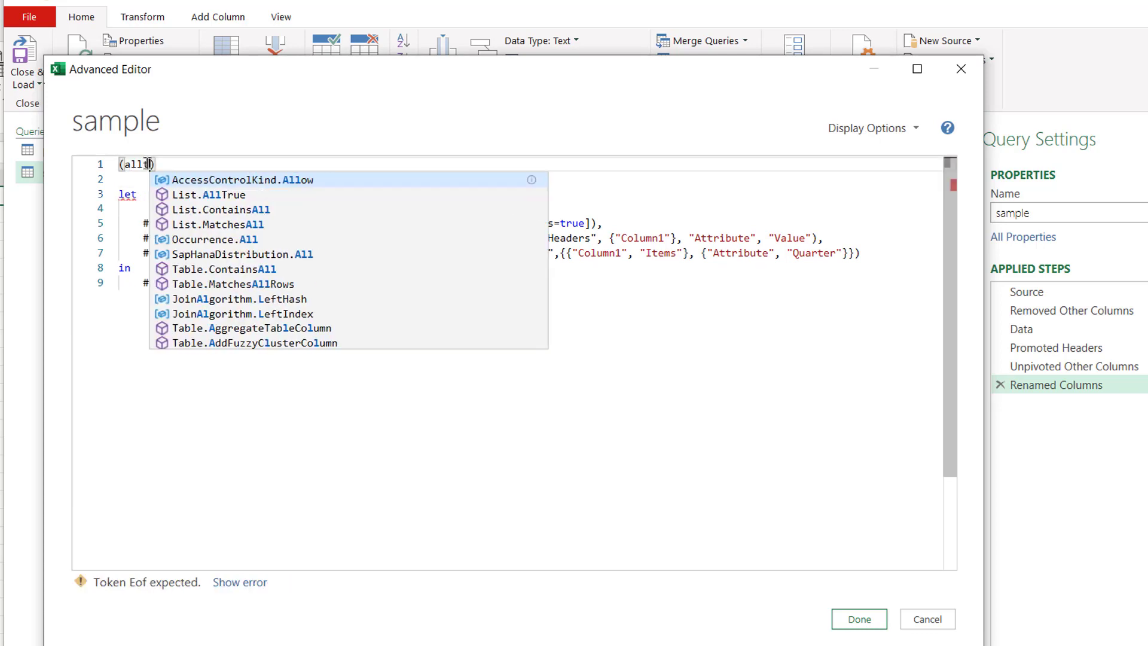
text(es)
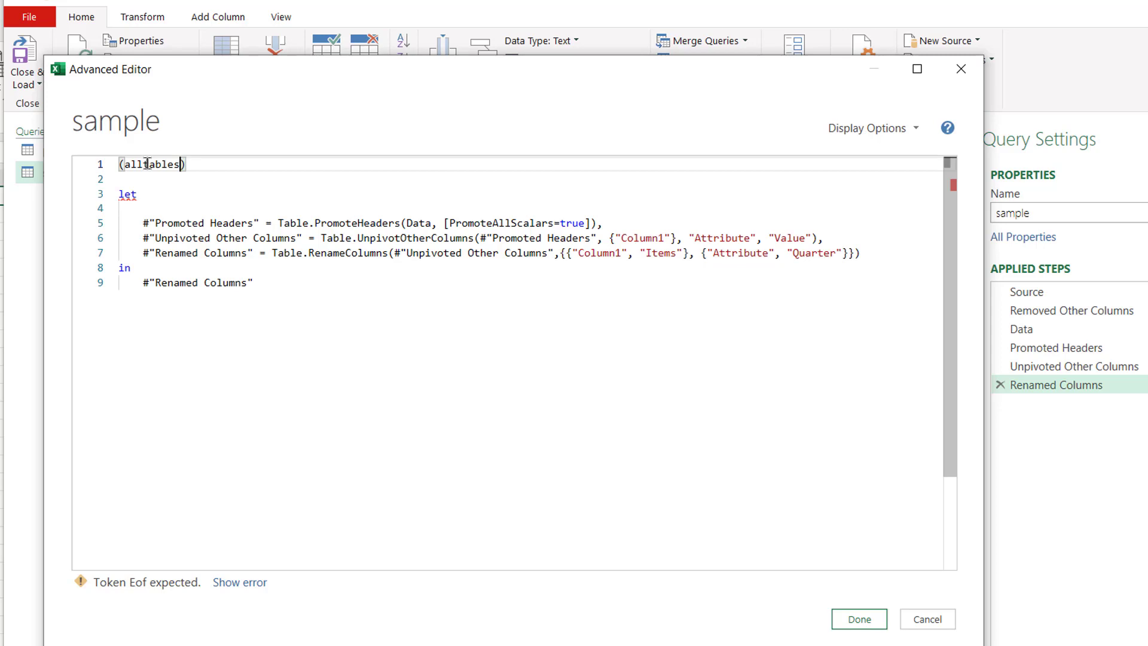
text( as table) =>)
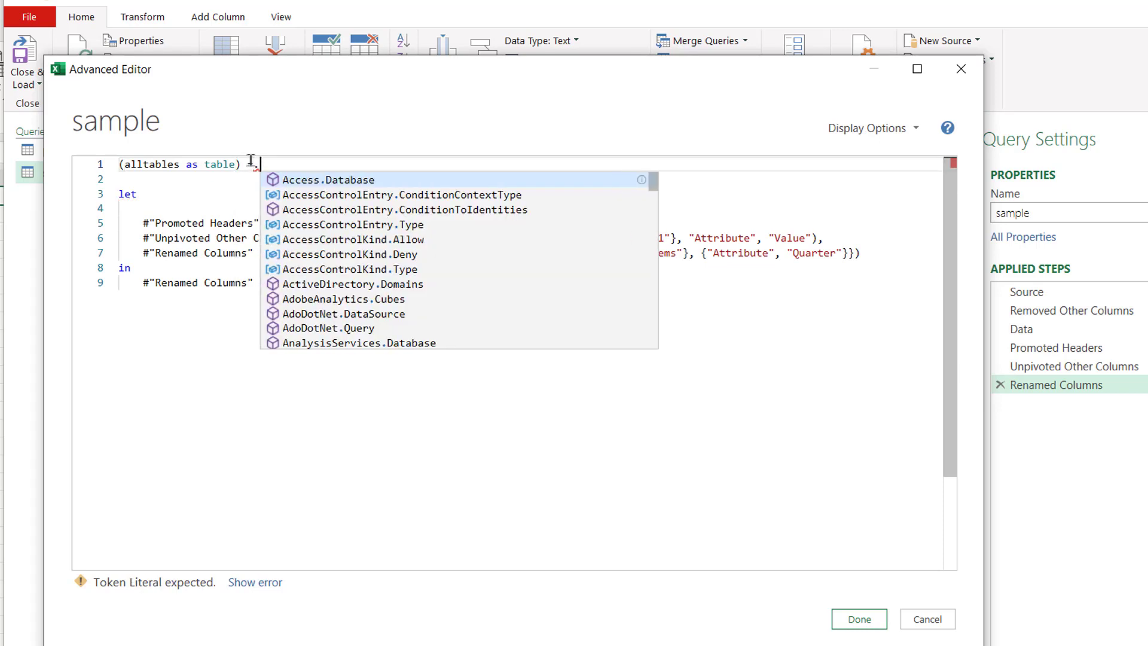
key(BackSpace)
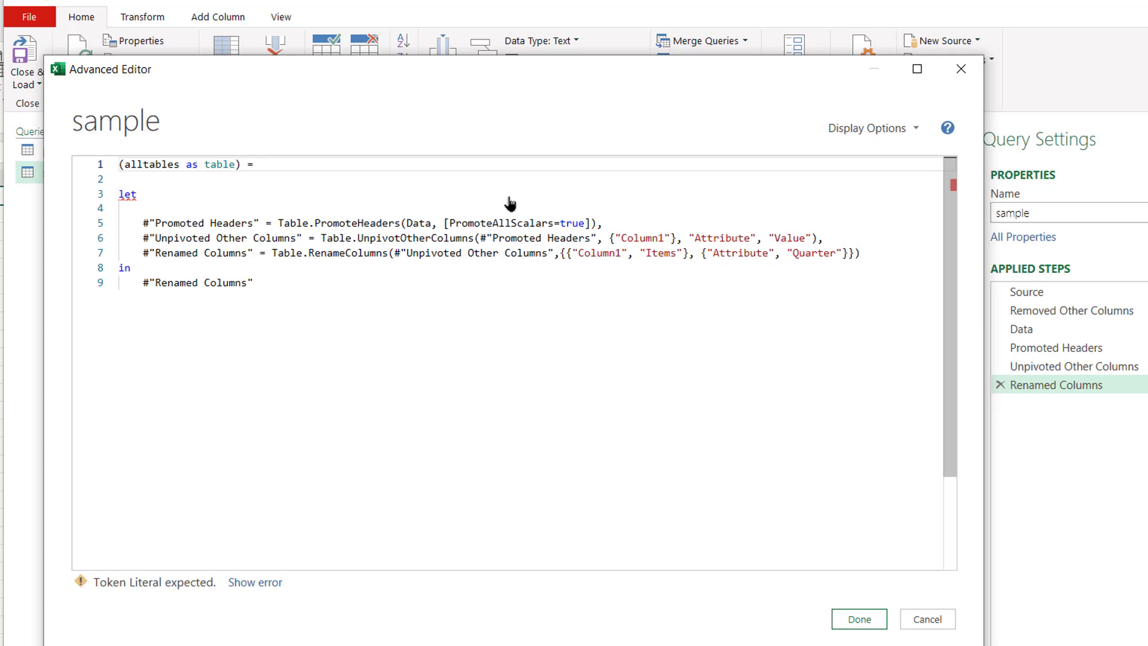
text(>)
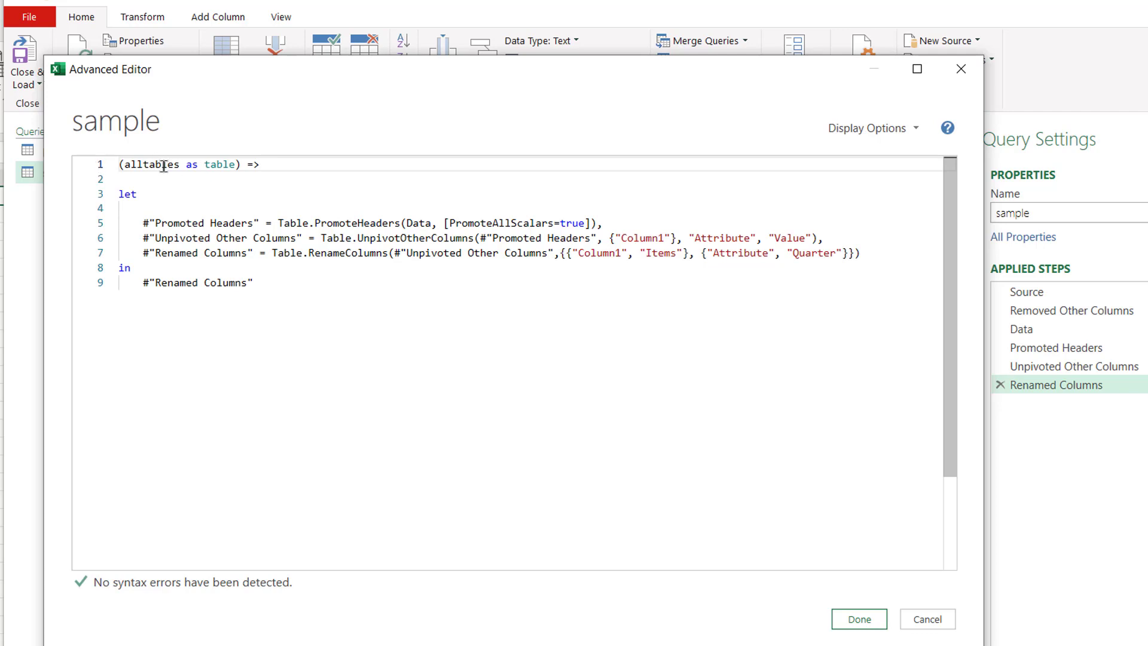
- Replace the Data reference with alltables and save the function code
double_click(426, 224)
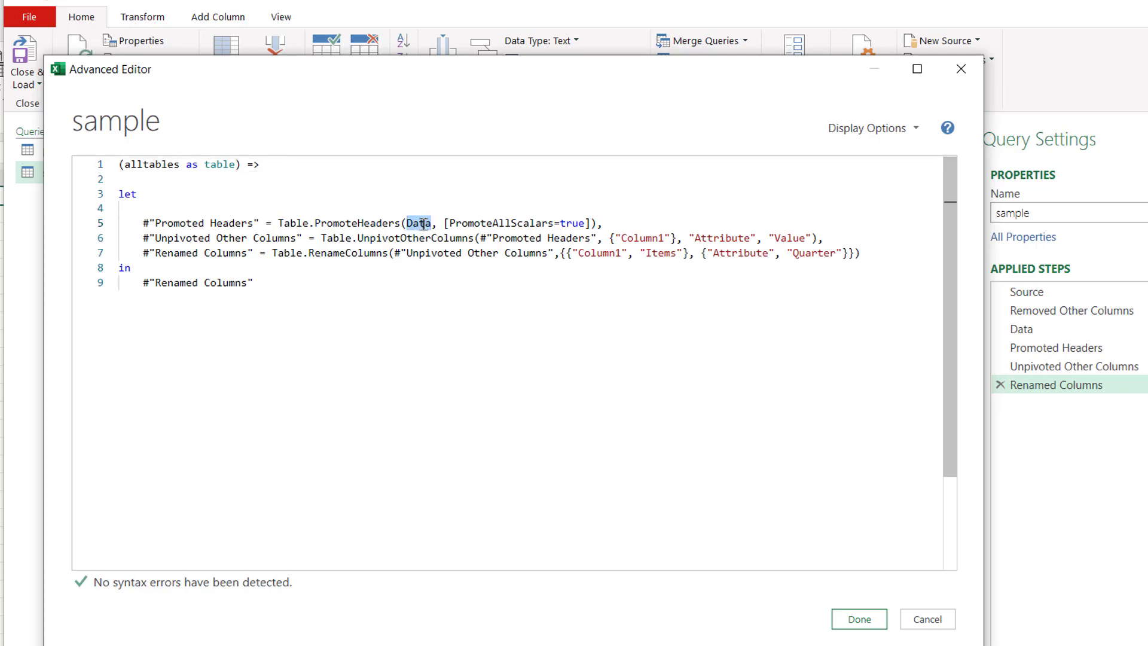
text(all)
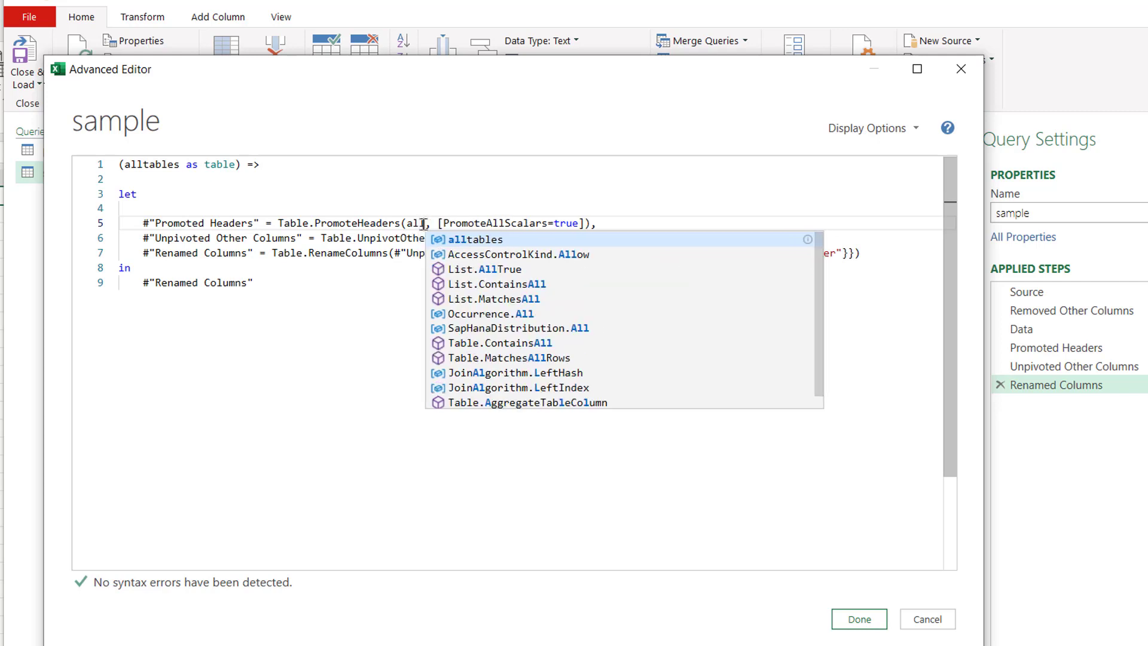
text(tables)
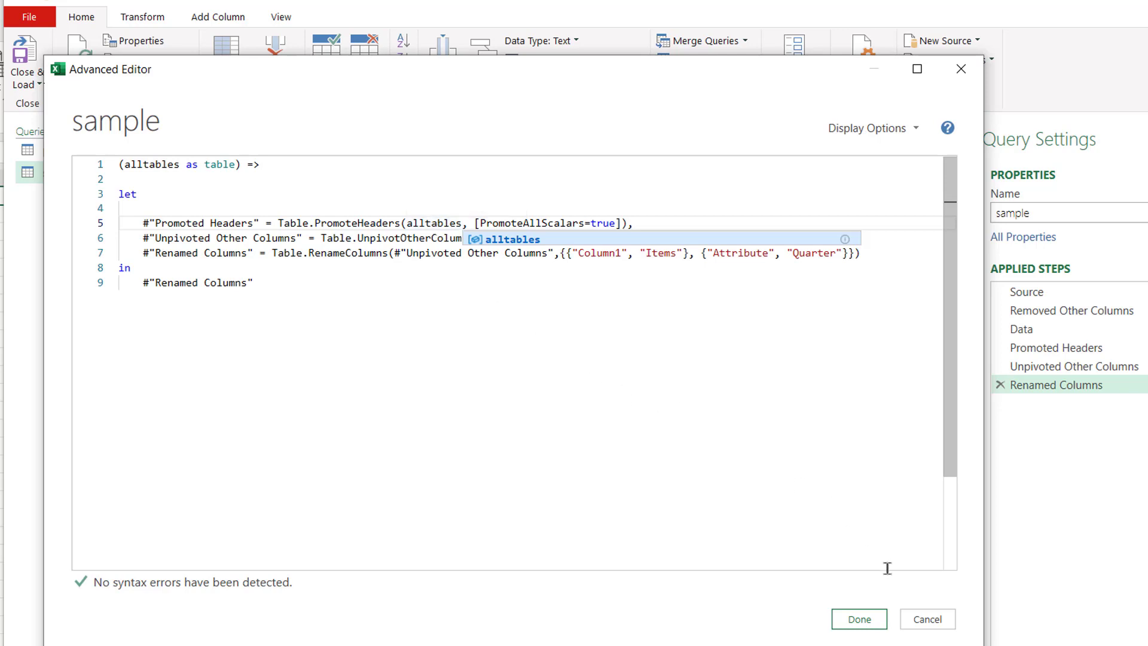
click(870, 624)
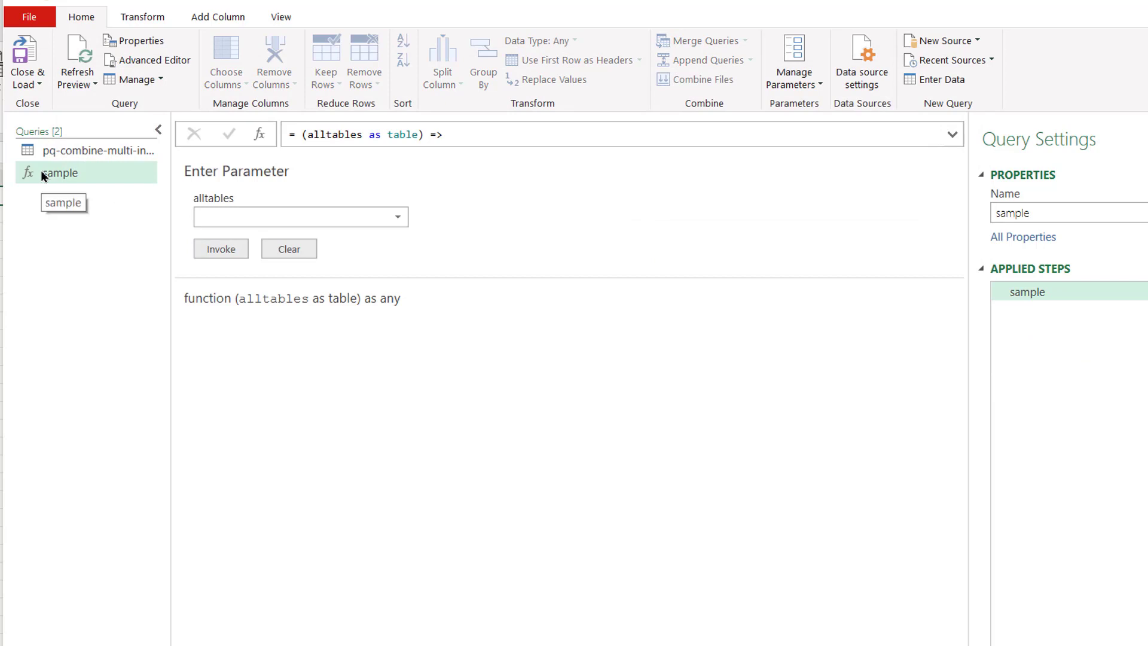
- Invoke the sample function on the workbook query's Data column as a new sample column
click(73, 153)
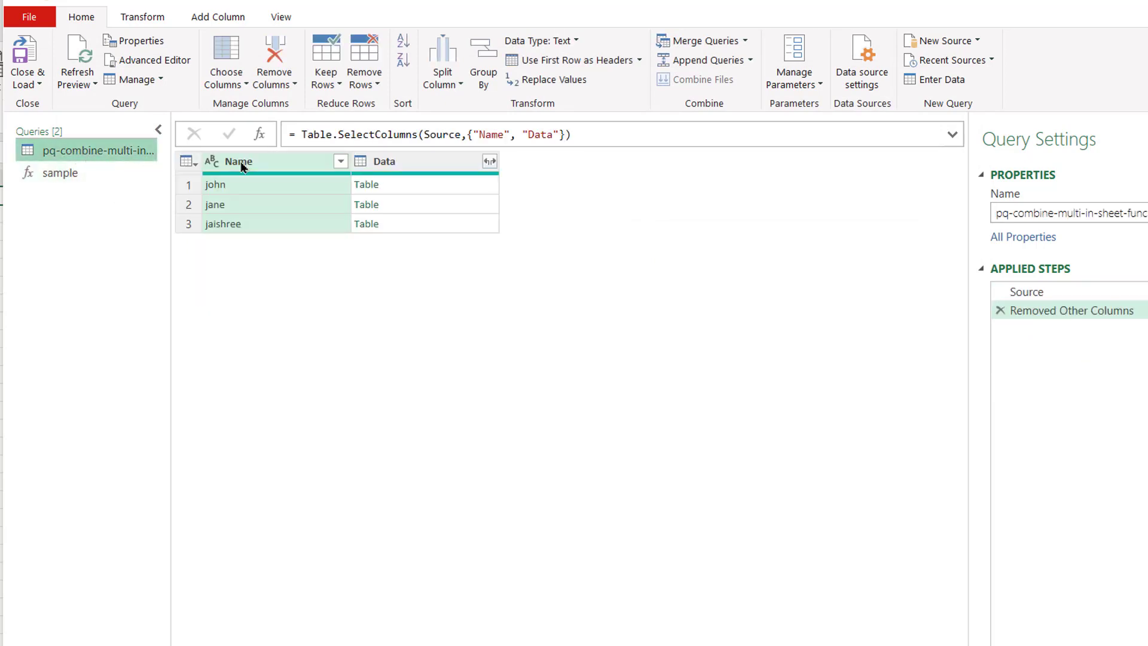
click(416, 166)
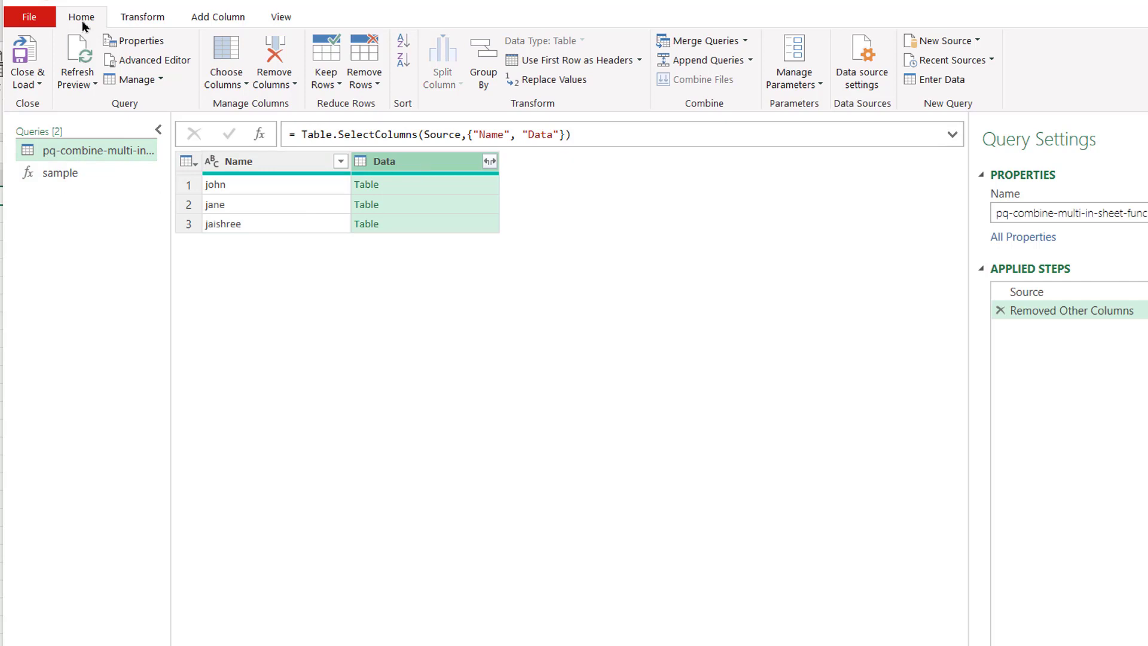
click(214, 17)
click(141, 52)
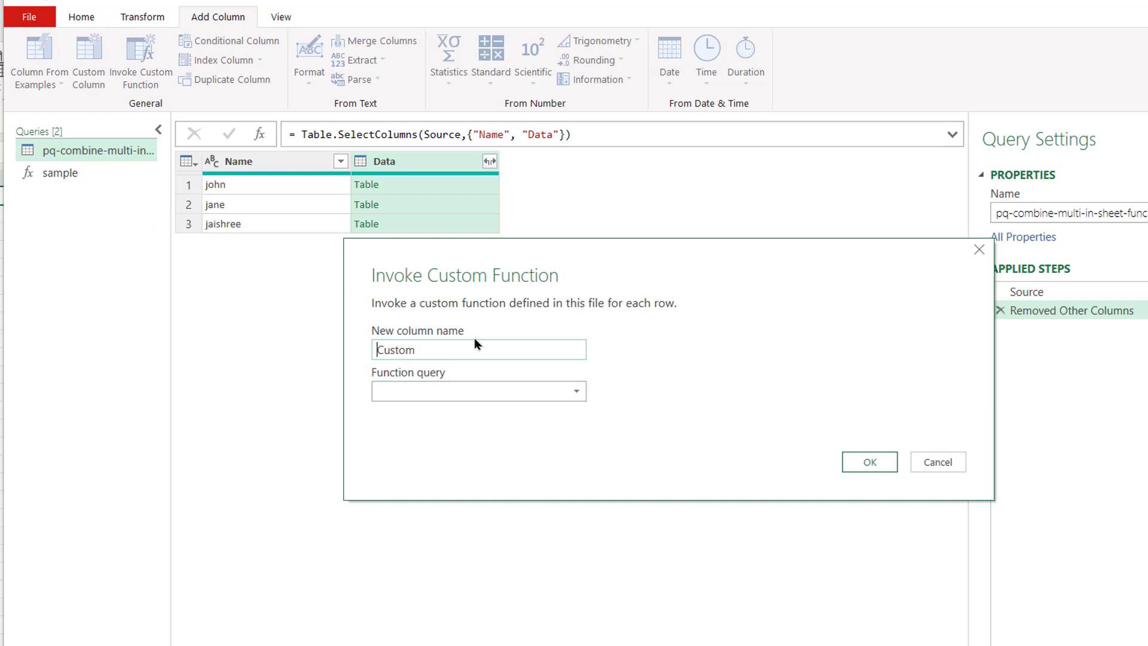
click(578, 392)
click(546, 412)
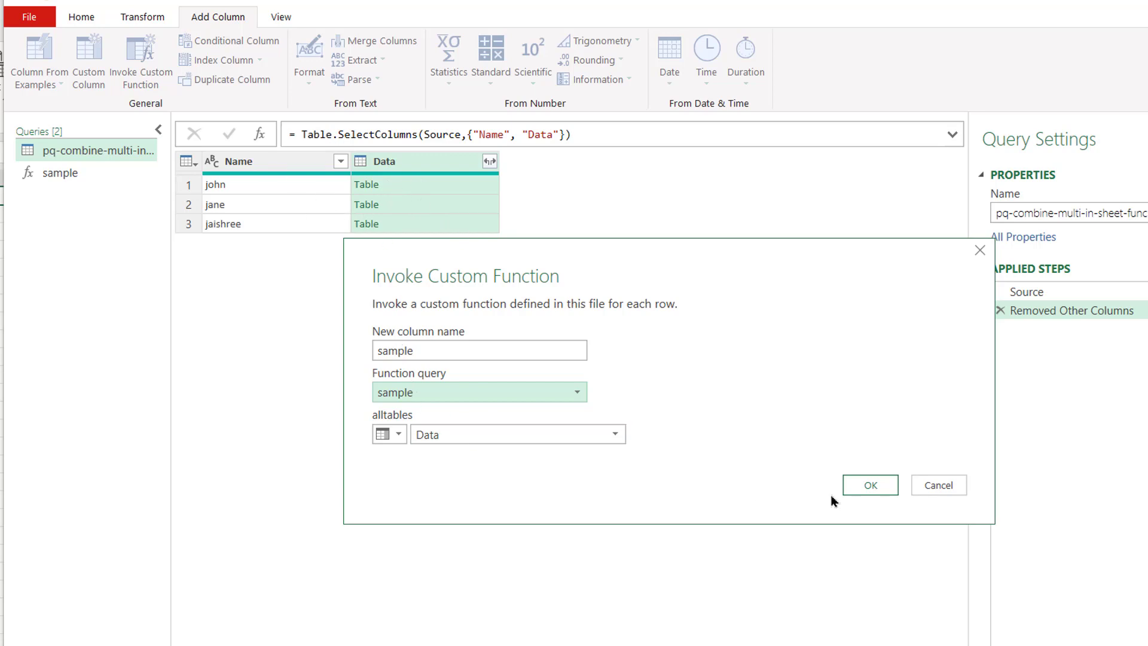
click(867, 488)
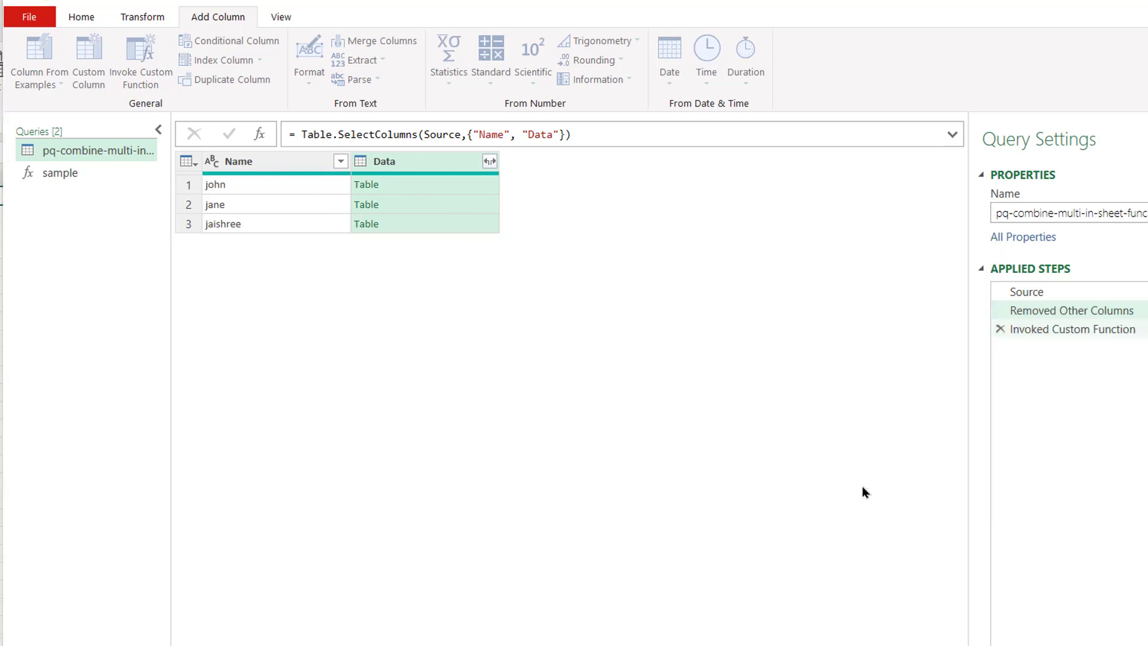
- Compare each row's raw Data table with its transformed sample result
click(412, 182)
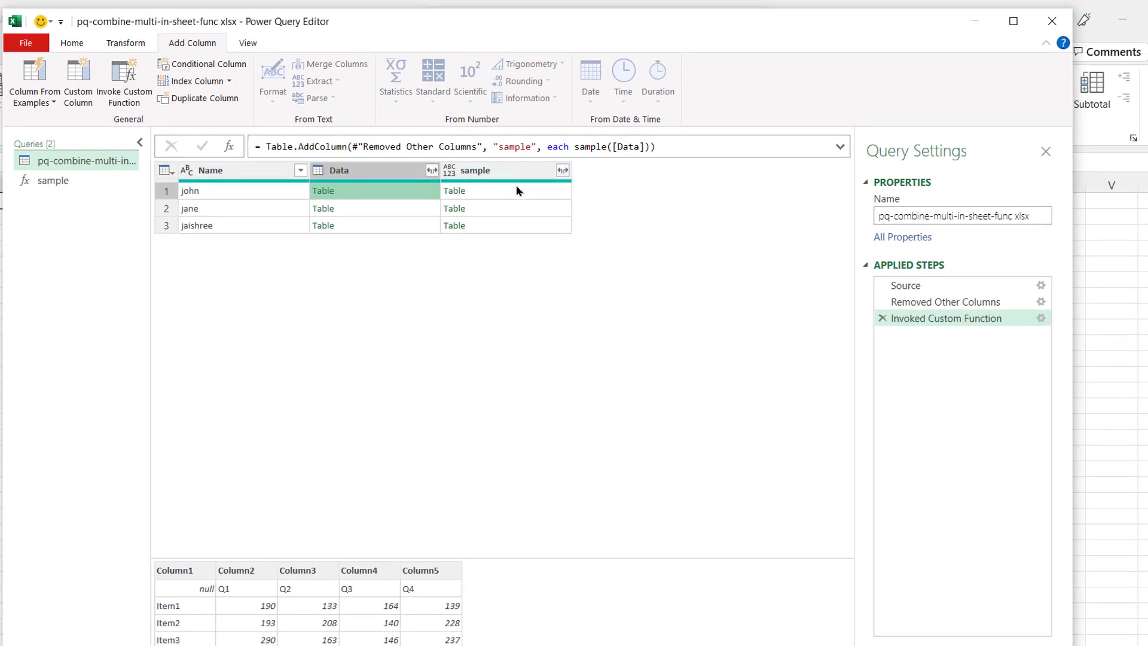
click(517, 190)
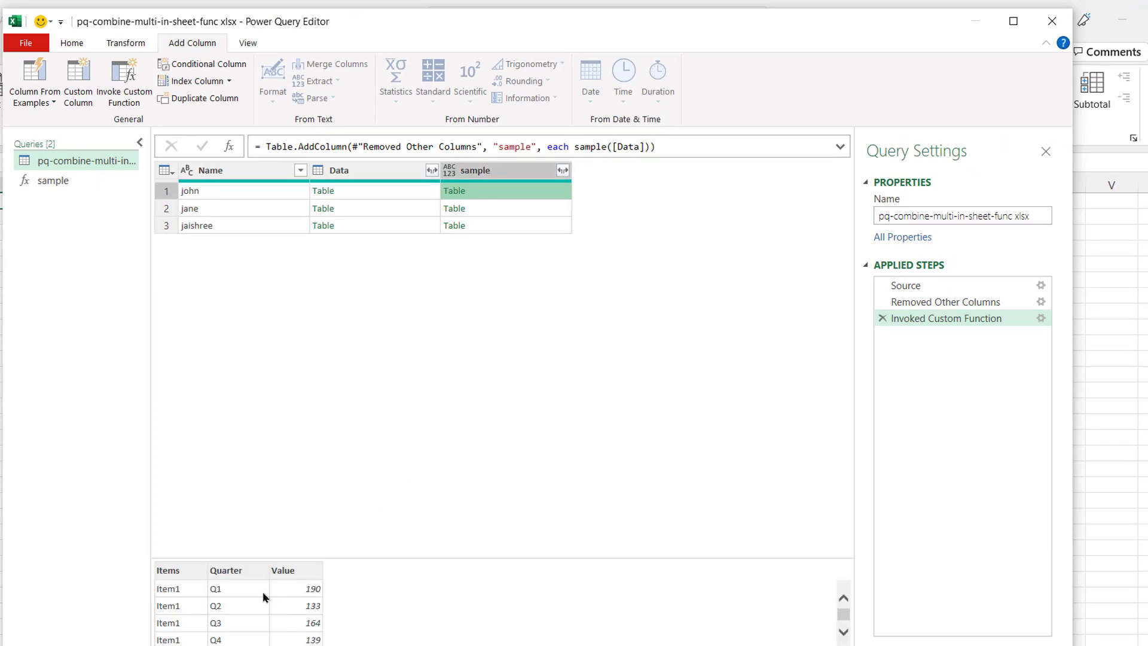
click(374, 210)
click(486, 209)
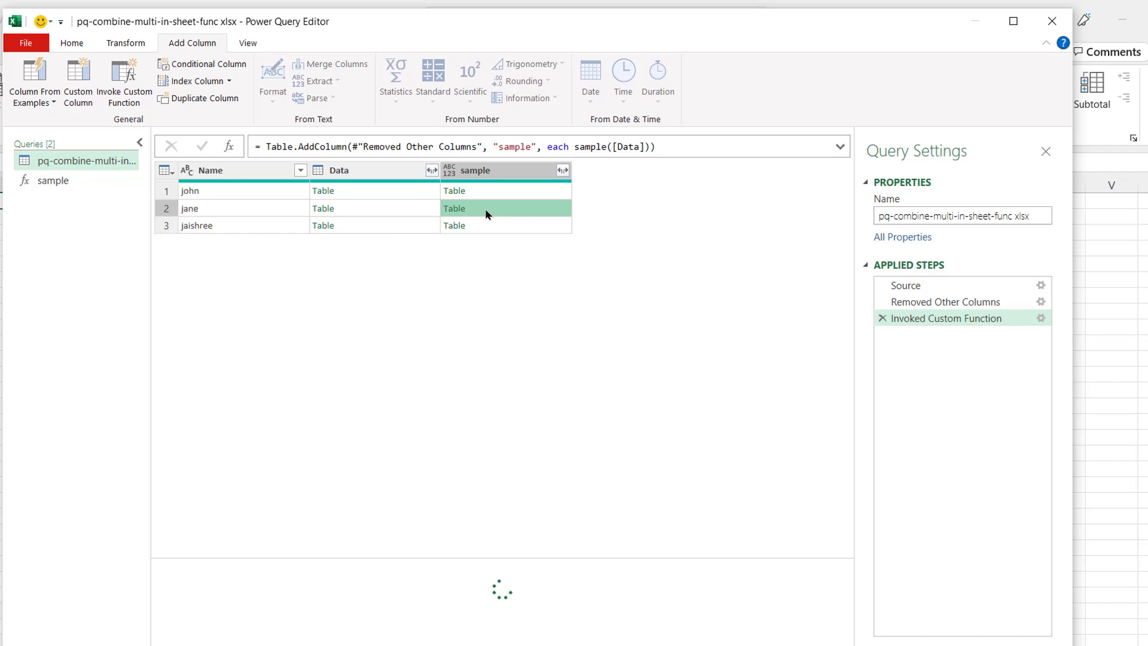
click(389, 226)
click(491, 226)
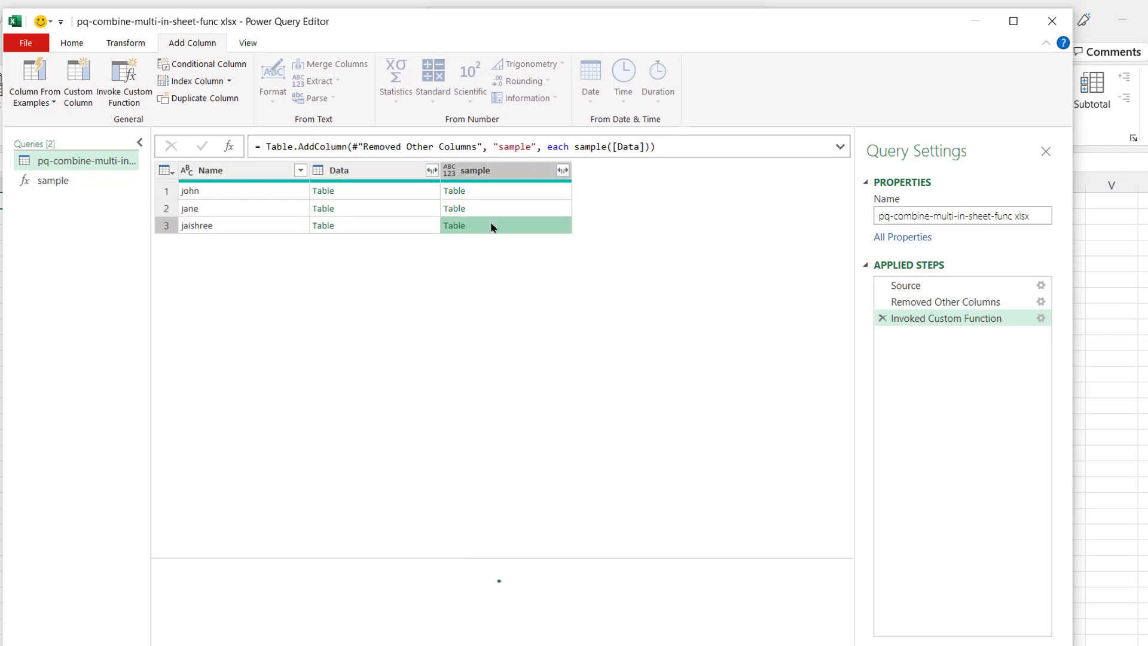
- Delete the Data column and expand sample into Items, Quarter and Value without prefix
click(362, 170)
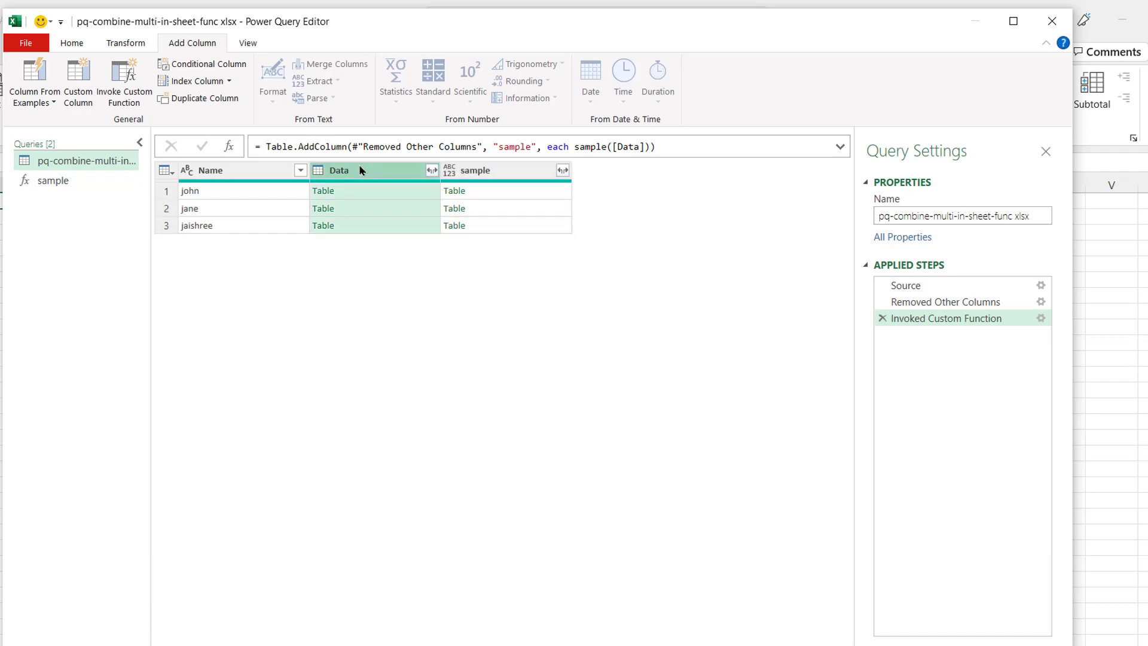
key(Delete)
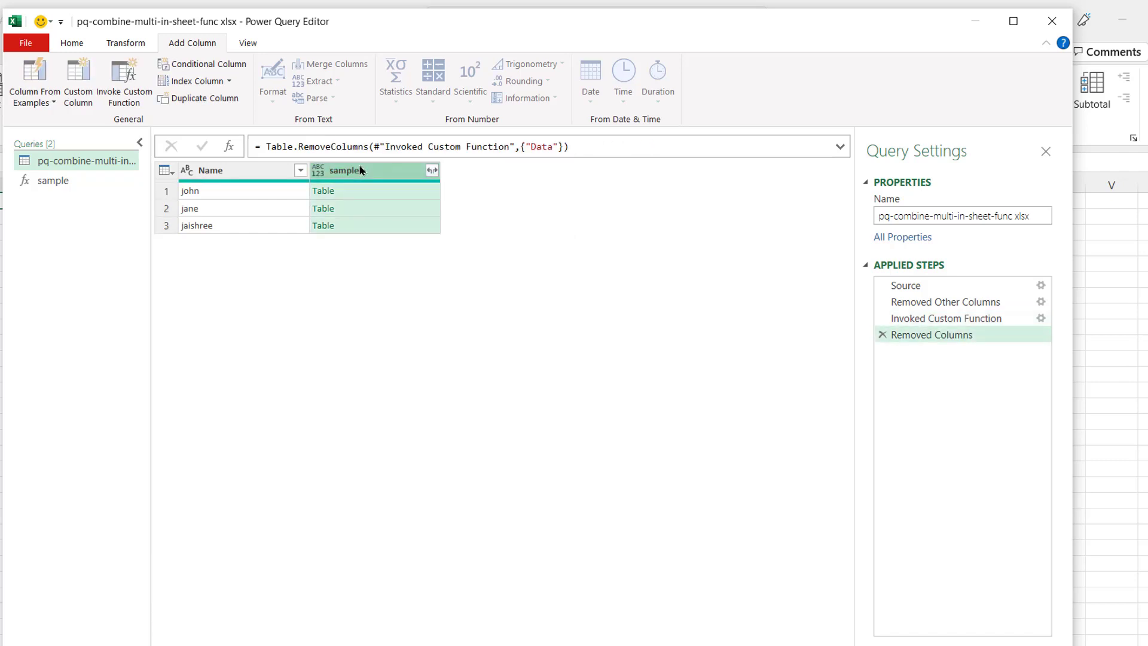
click(431, 171)
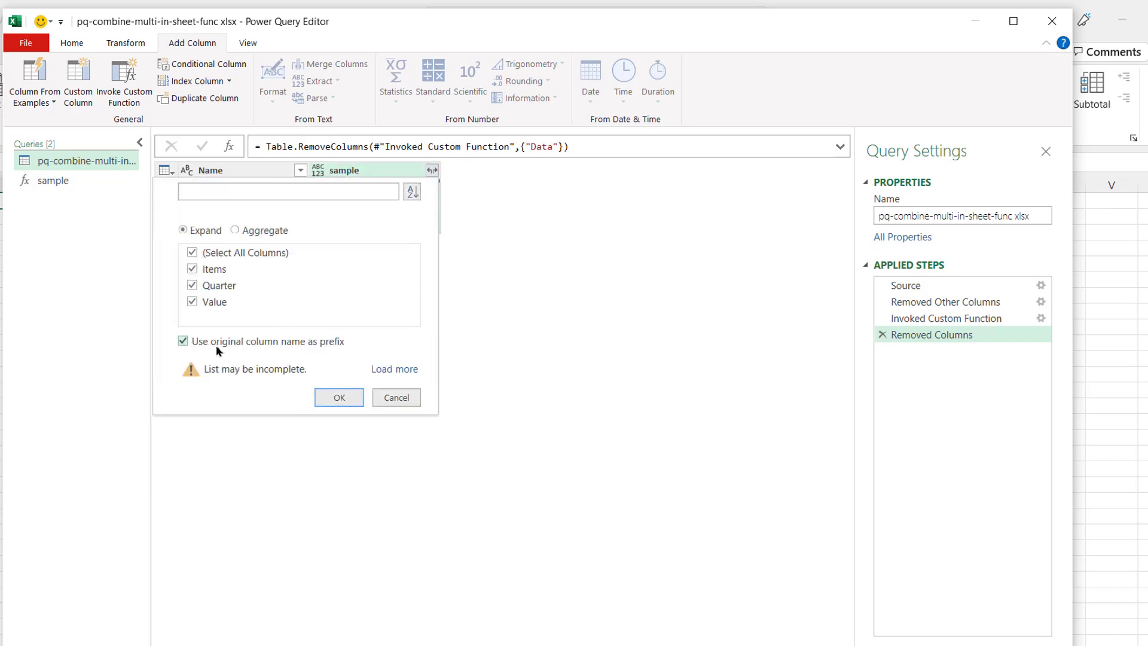
click(183, 342)
click(341, 398)
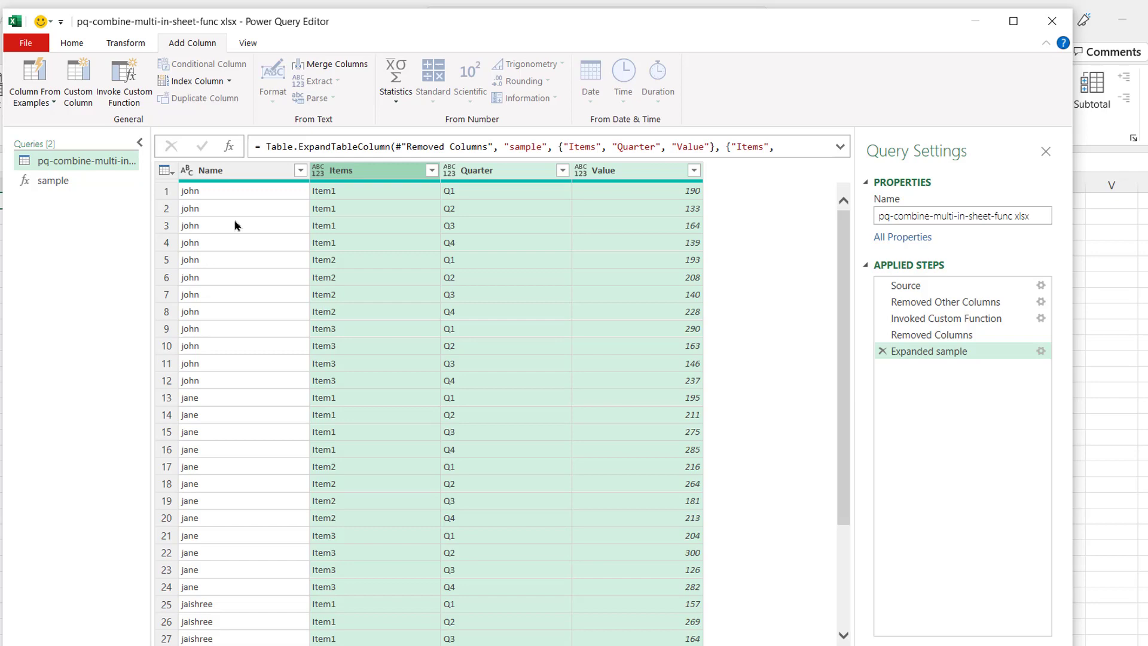
- Close & Load the query to Excel and scroll through the 36-row result table
click(65, 44)
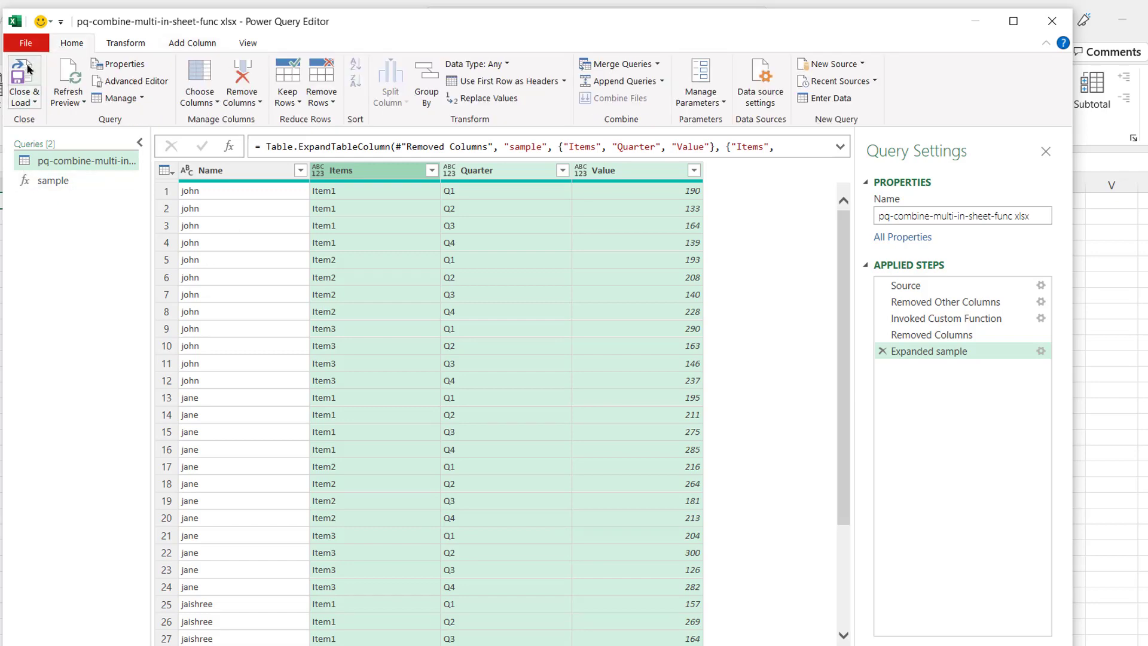
click(29, 69)
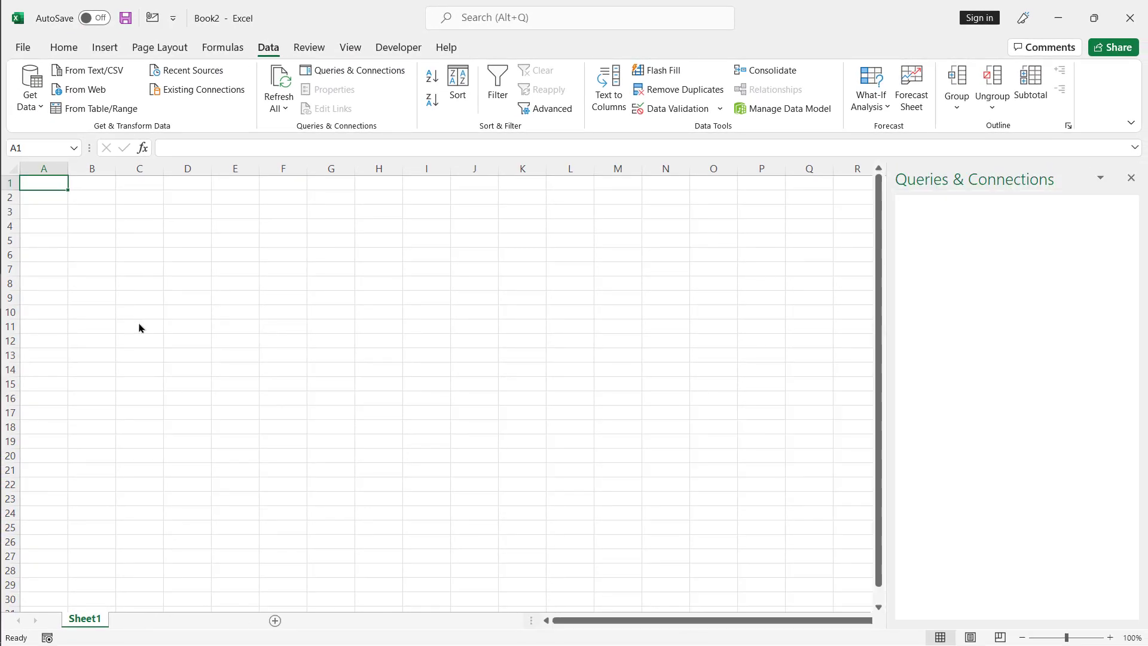
scroll(115, 297, down, 8)
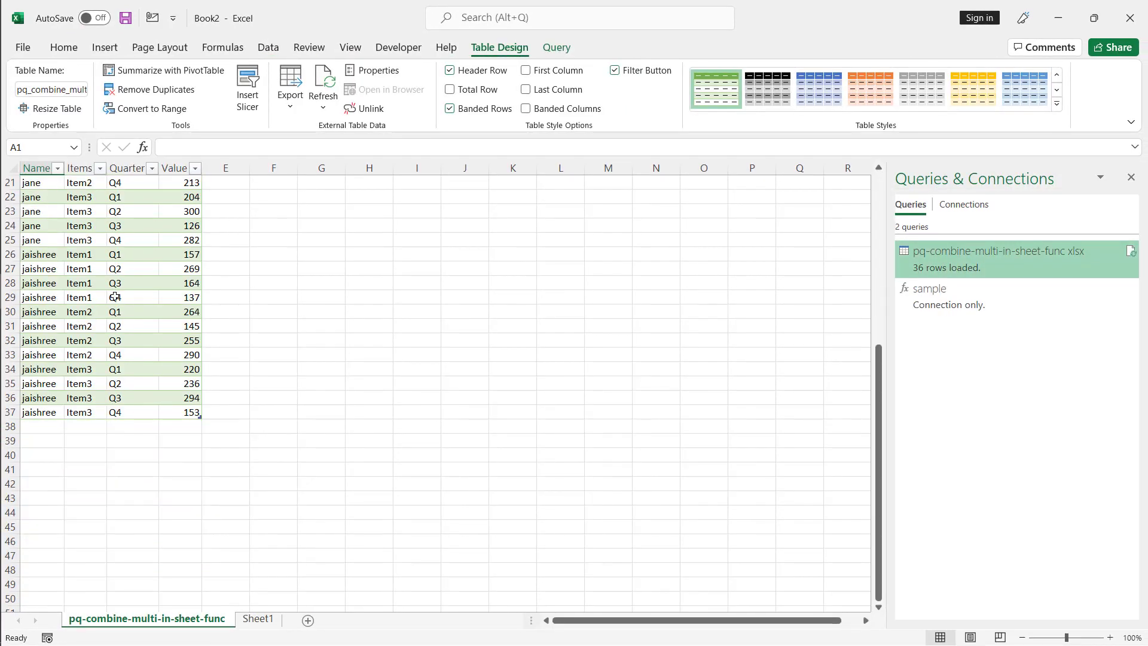
scroll(115, 297, up, 8)
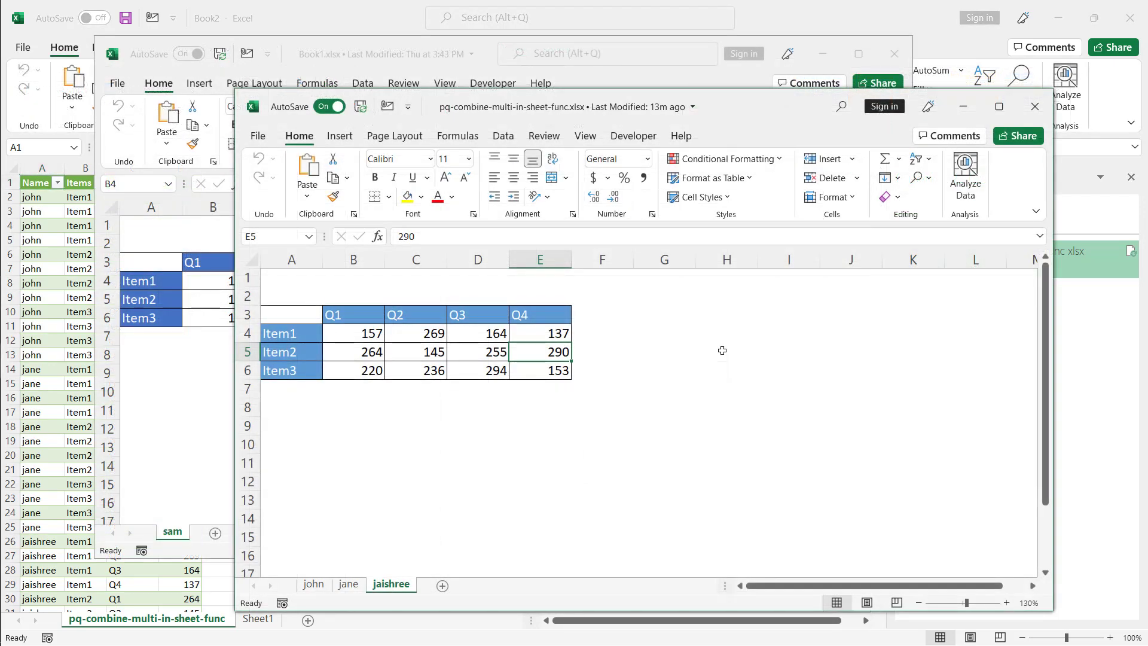
- Copy columns A through F of the sam sheet in Book1
click(467, 479)
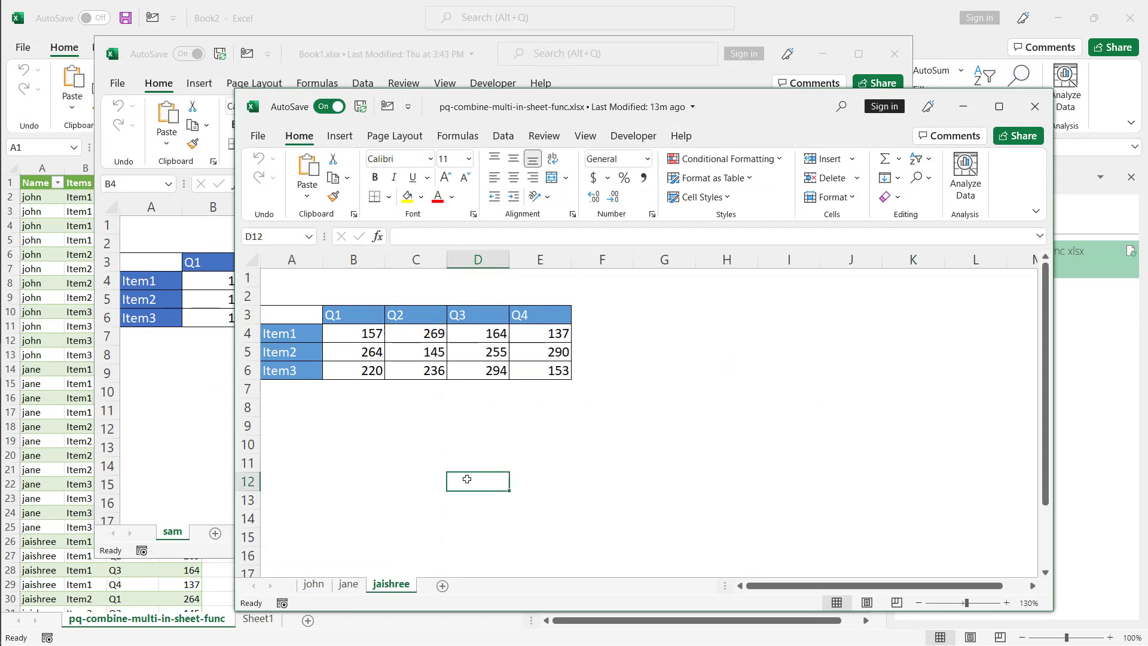
click(177, 423)
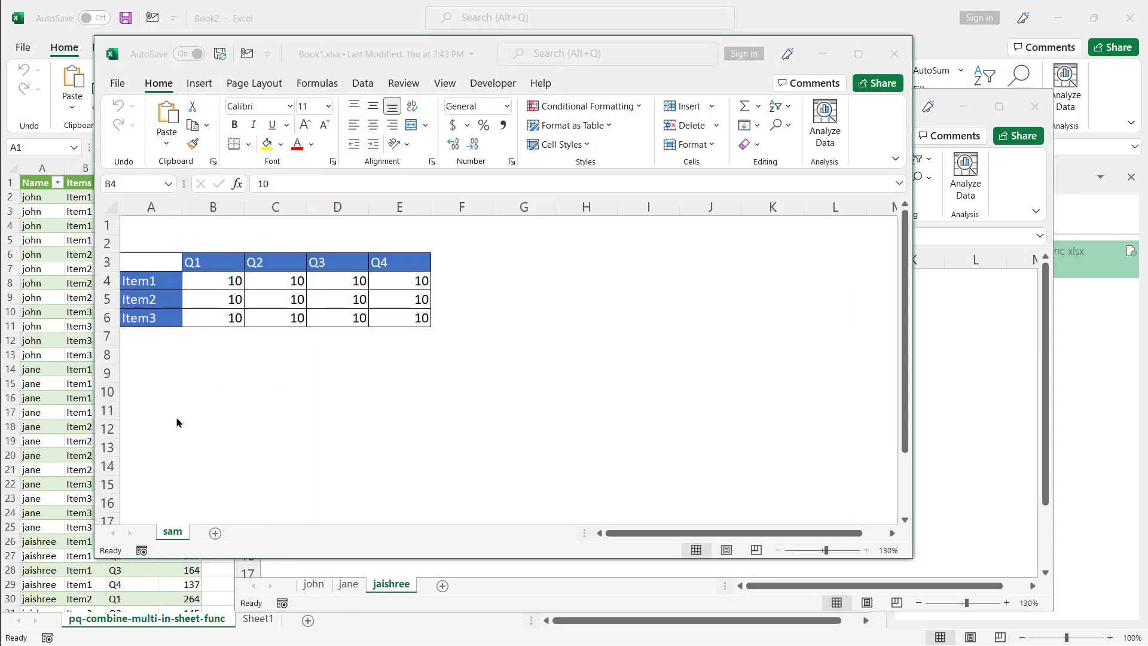
right_click(174, 532)
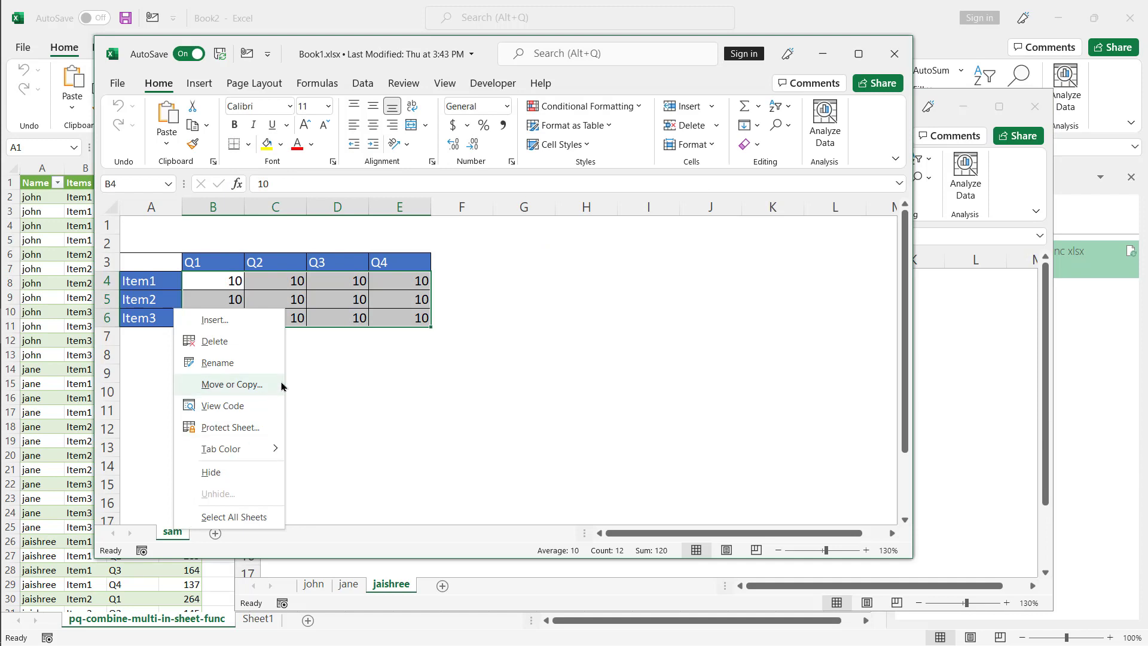
click(443, 408)
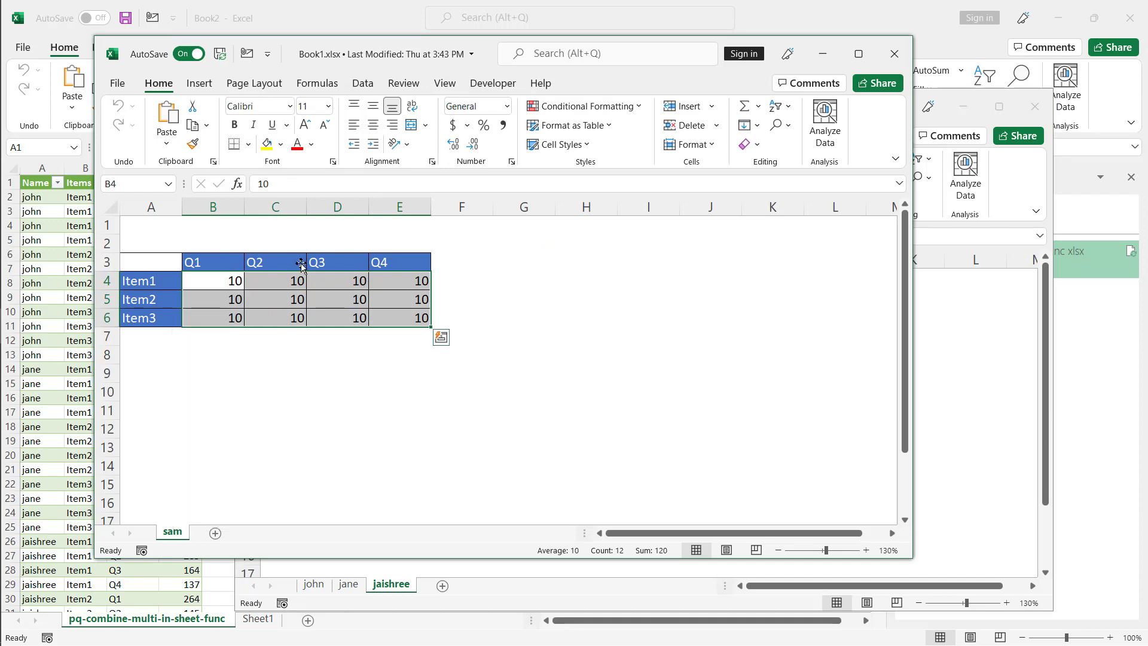
drag(151, 206, 445, 213)
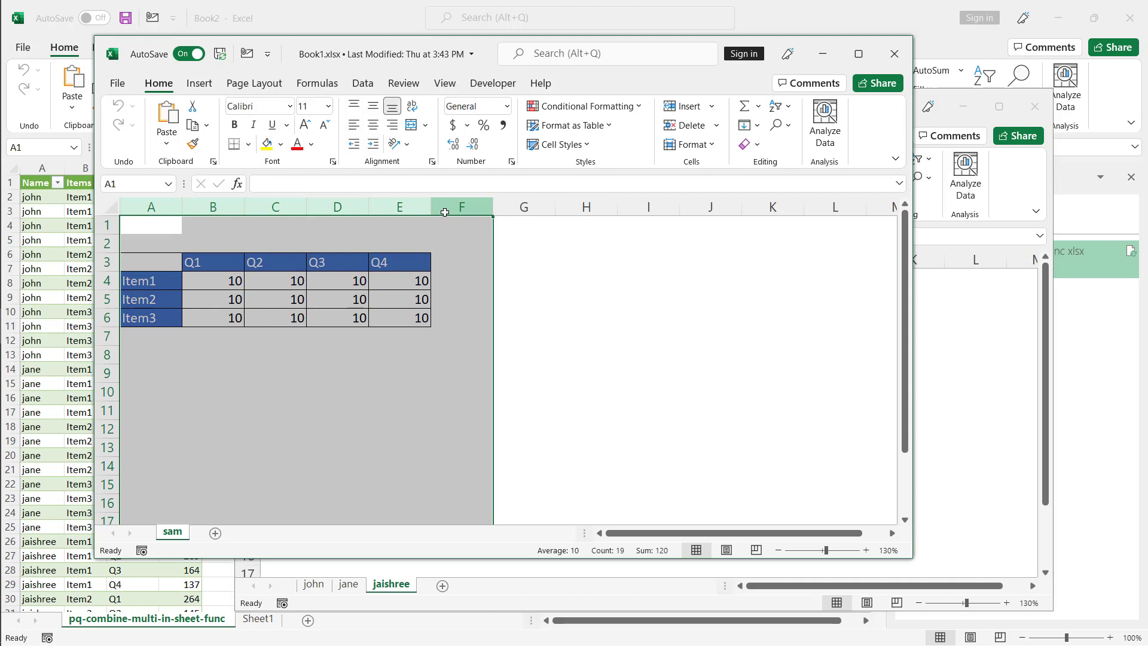
key(ctrl+c)
- Add a sheet named Sam to the source workbook, paste the table at A1, and close both workbooks
click(968, 397)
click(442, 585)
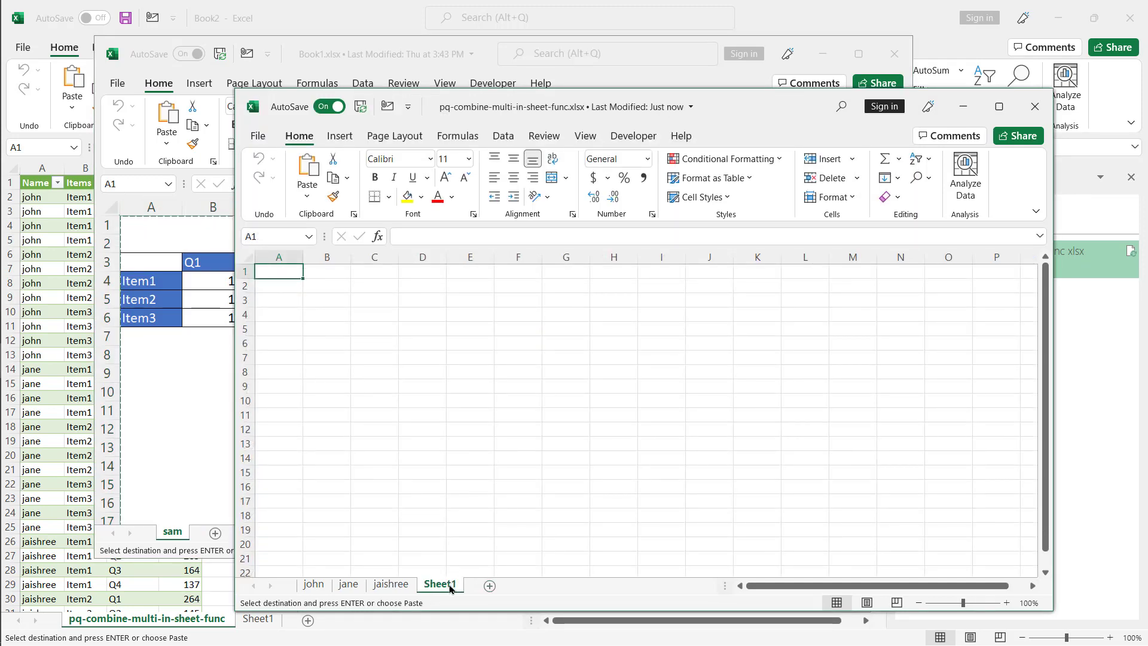
double_click(450, 584)
text(Sam)
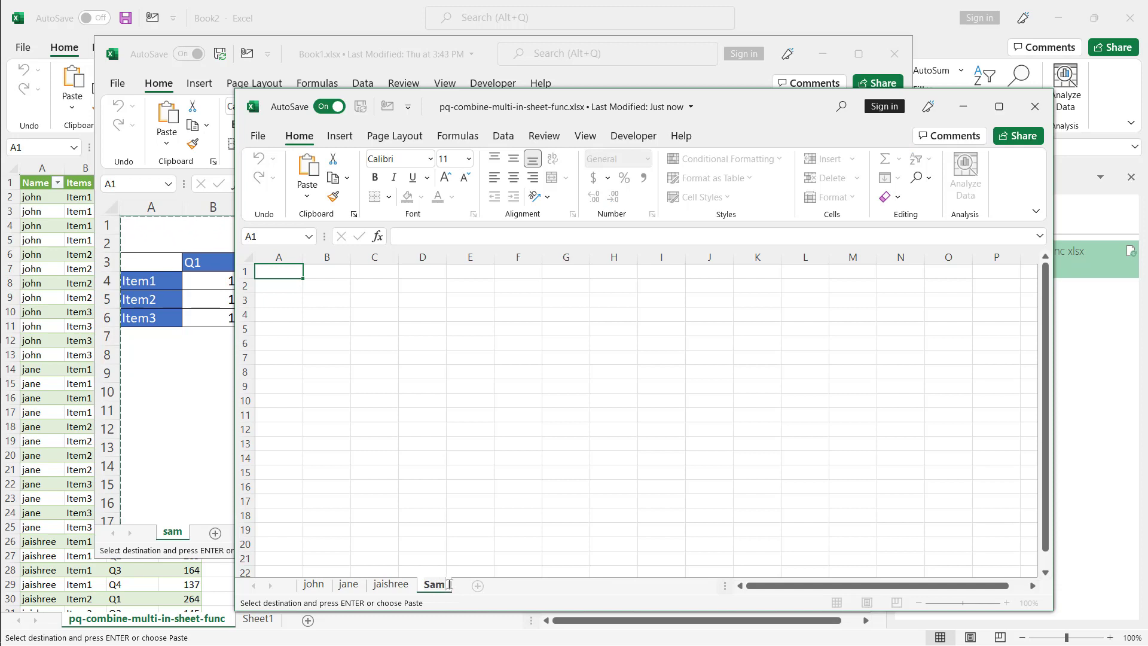
click(284, 271)
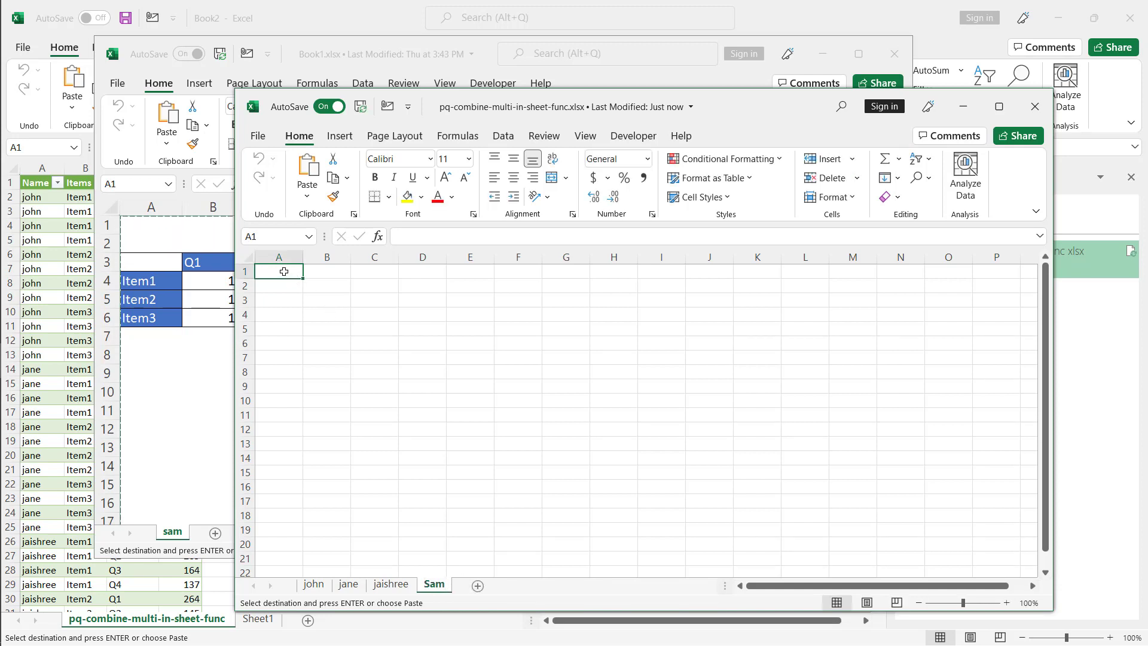
key(ctrl+v)
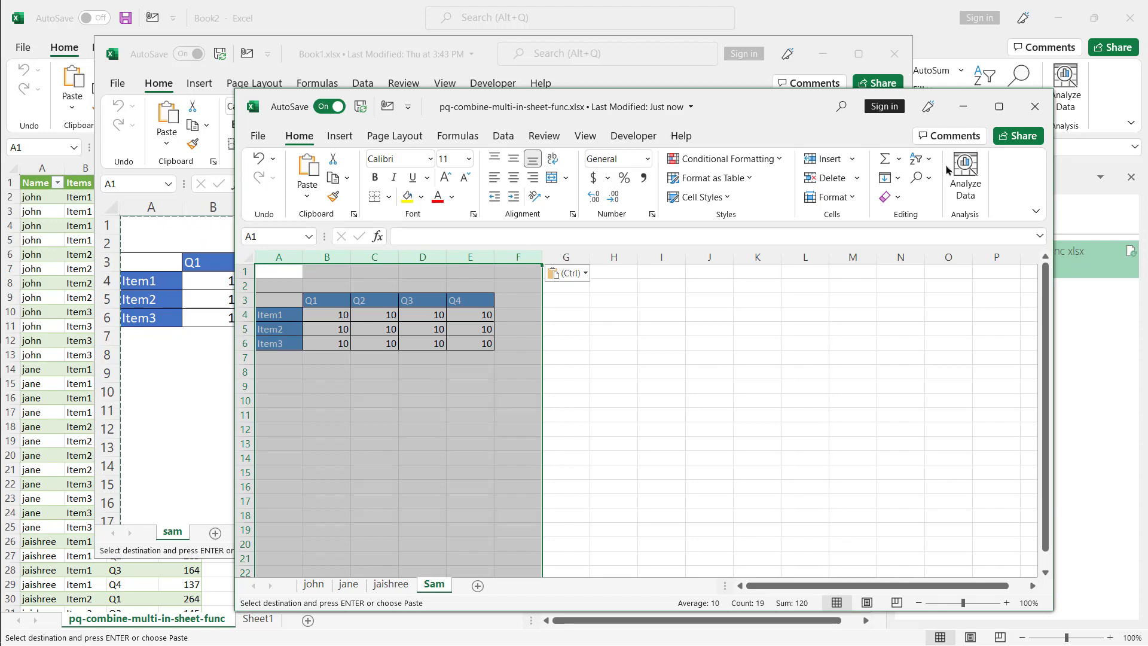
click(1035, 107)
click(896, 55)
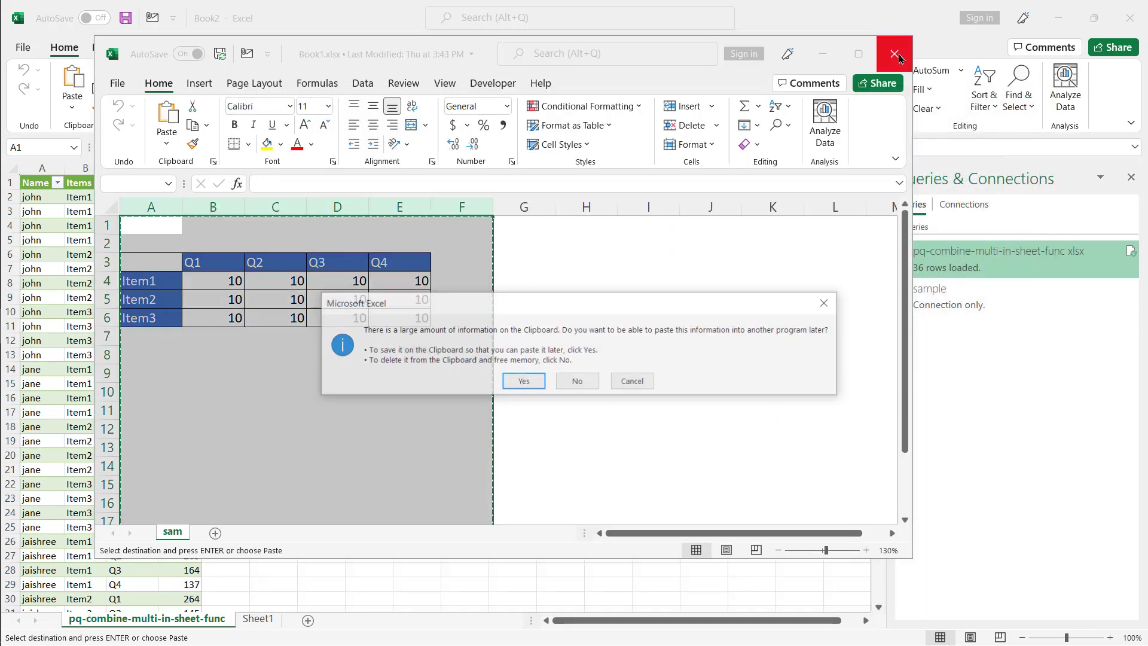
- Finish closing Book1 with No, discarding the copied data
click(577, 382)
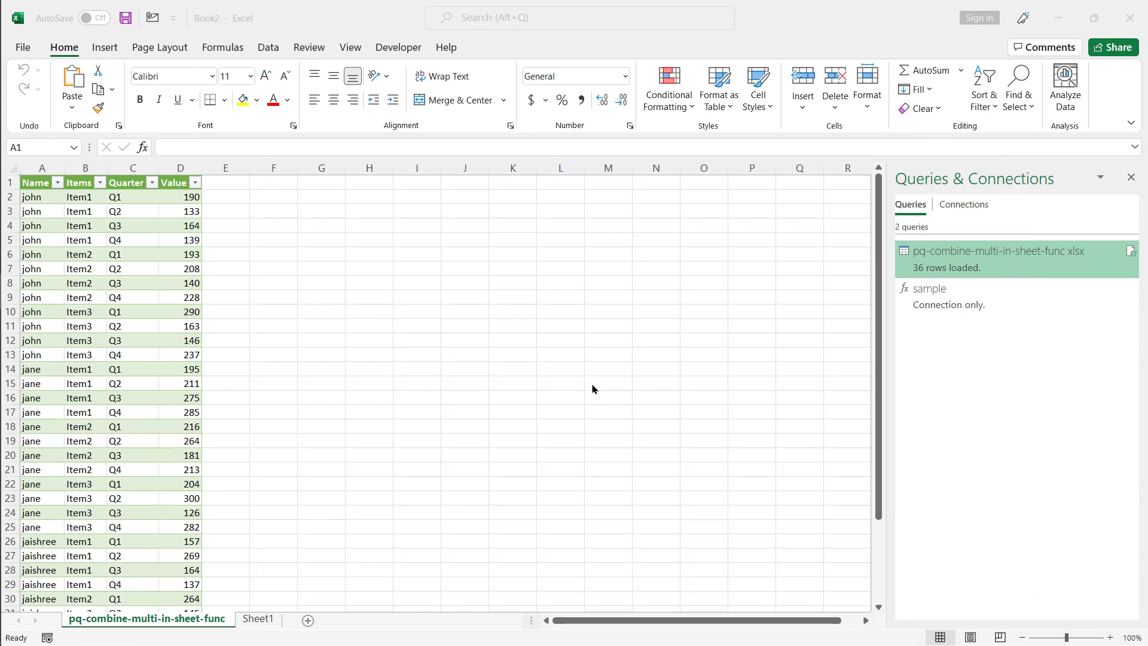
scroll(140, 330, down, 5)
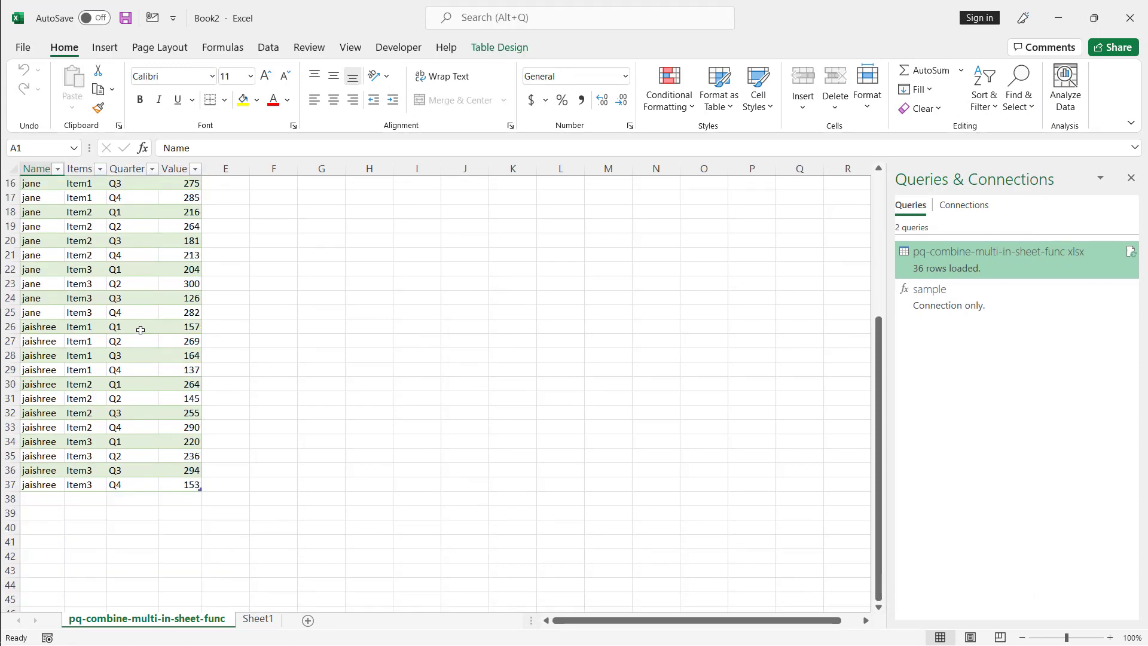
scroll(141, 330, up, 5)
- Refresh the loaded table to 48 rows and select the twelve new Sam rows of 10s
click(140, 330)
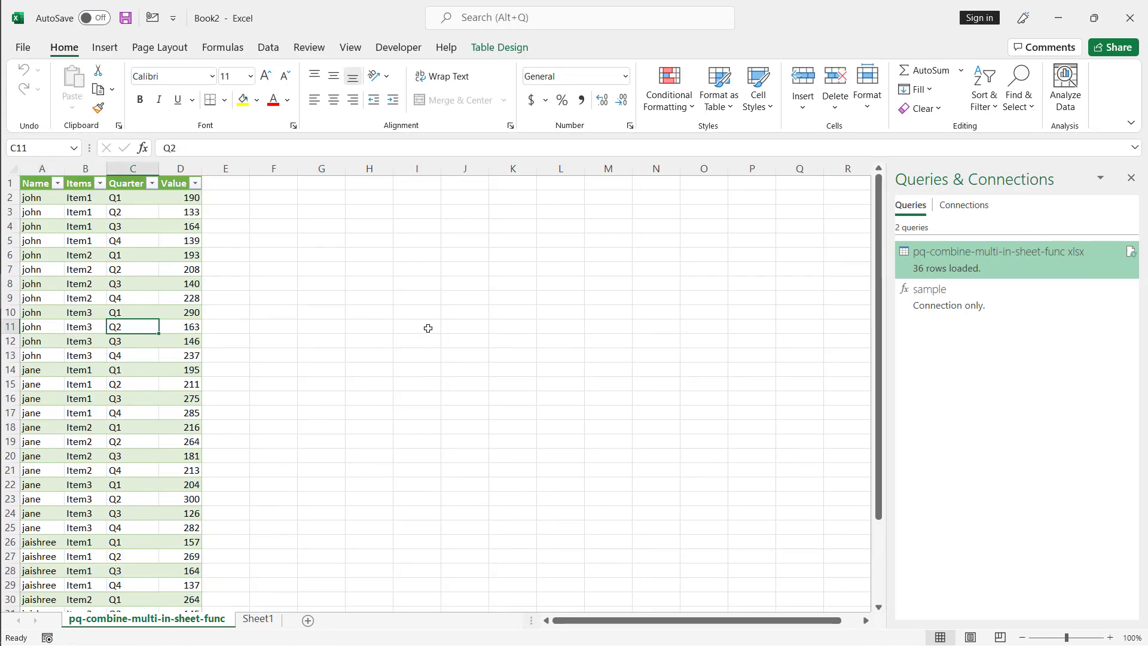
right_click(128, 307)
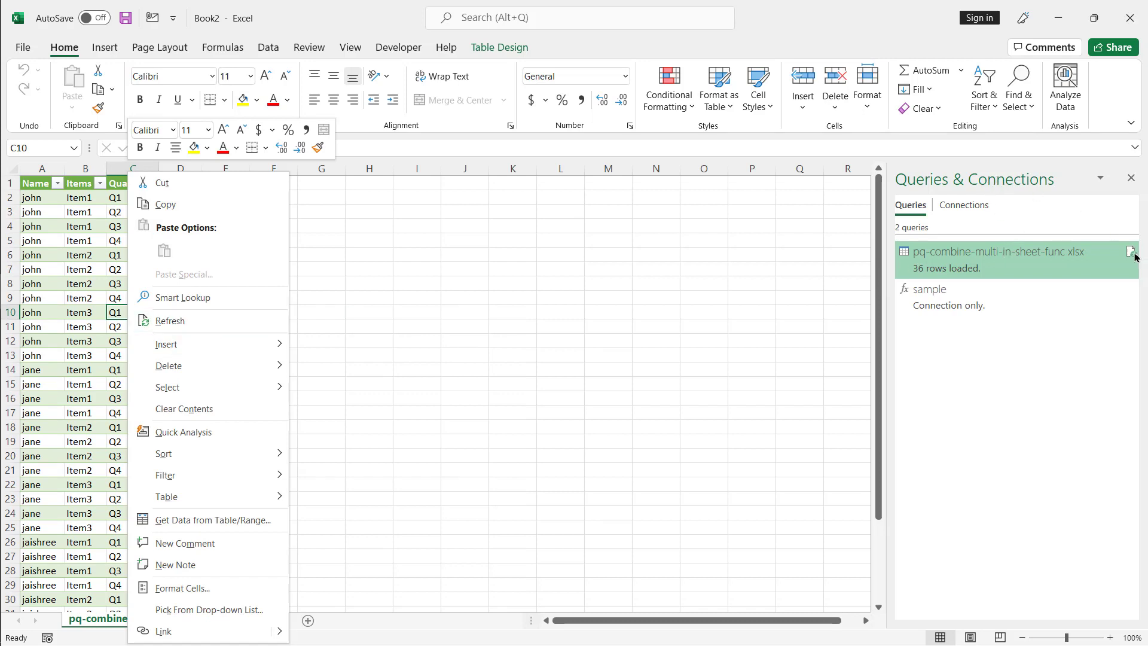
click(195, 321)
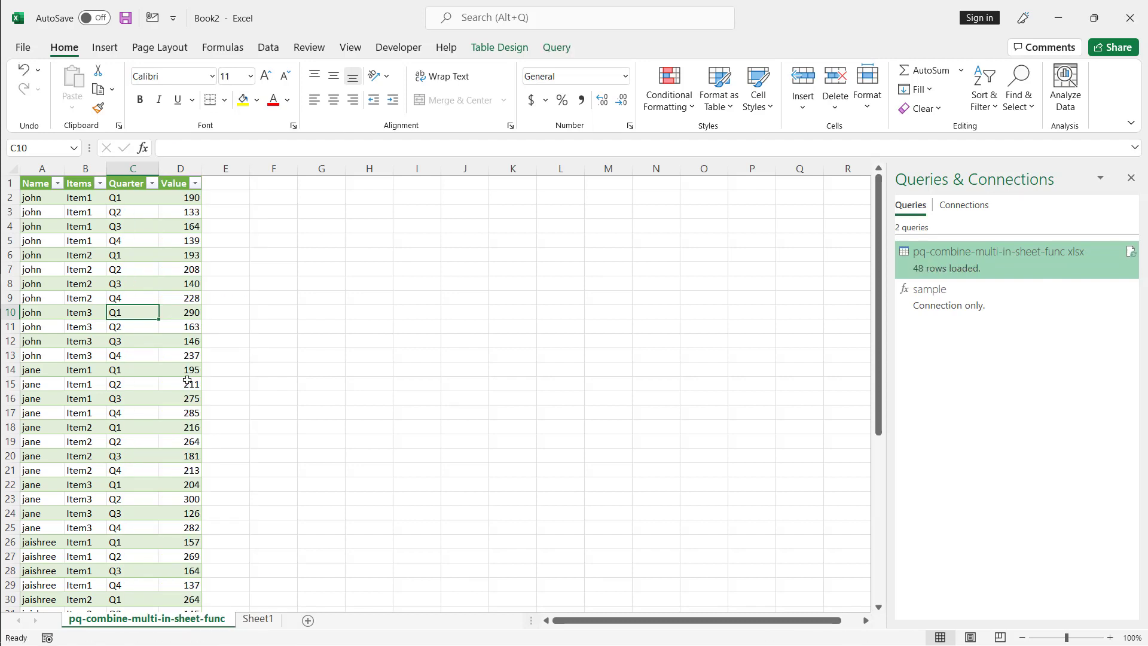
scroll(185, 380, down, 3)
scroll(185, 380, down, 5)
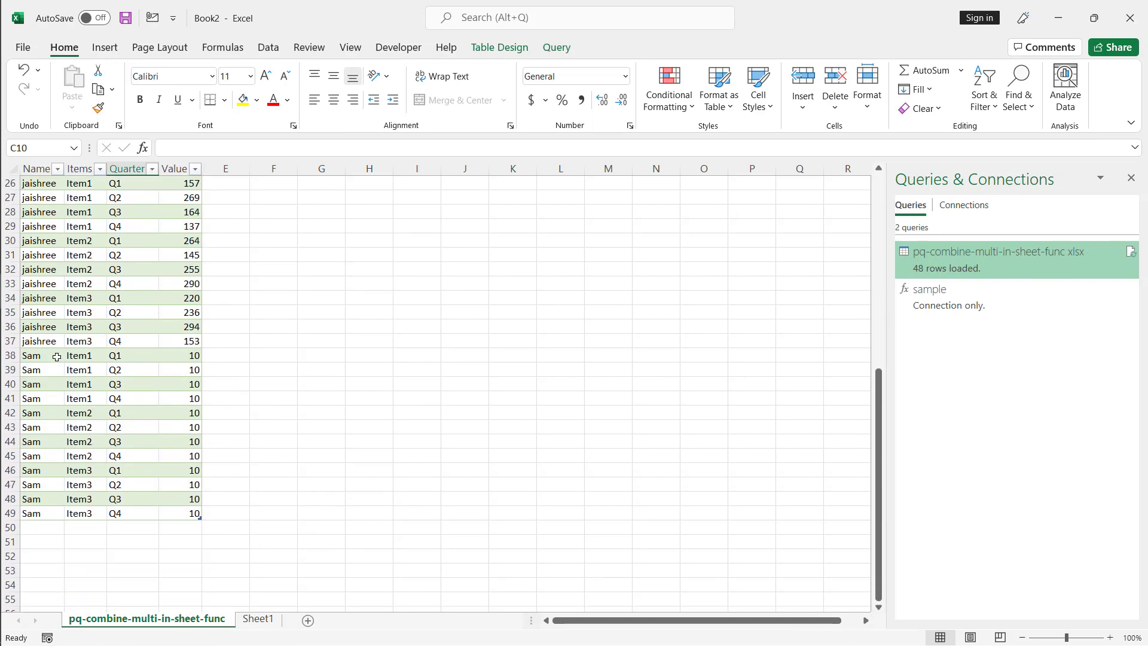
drag(57, 358, 179, 513)
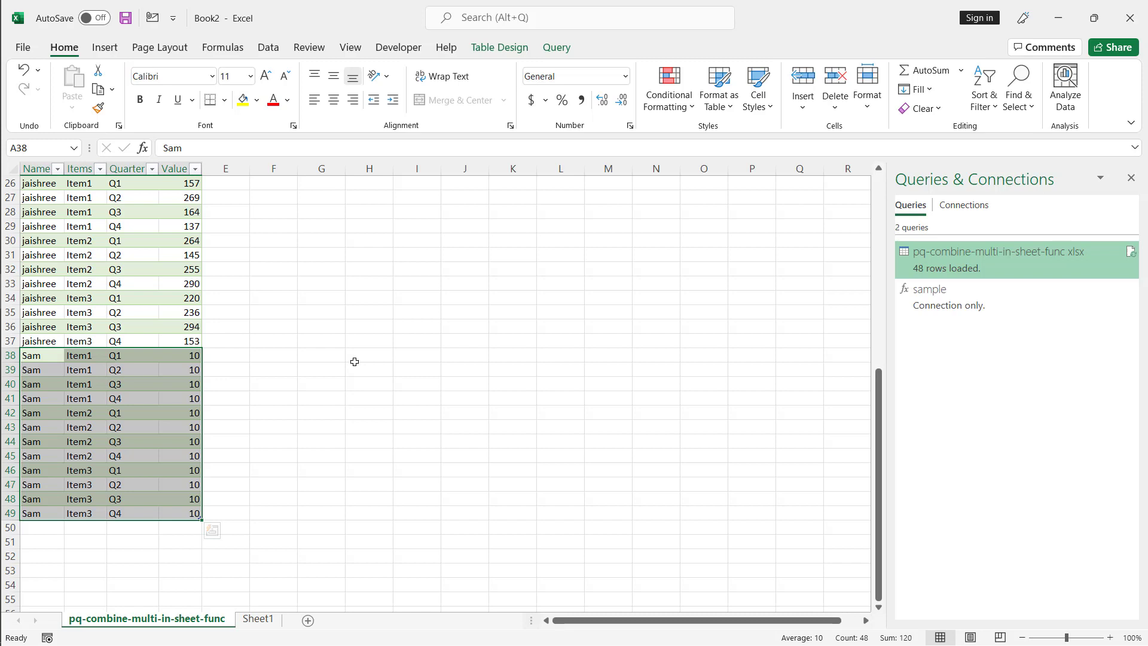
click(334, 326)
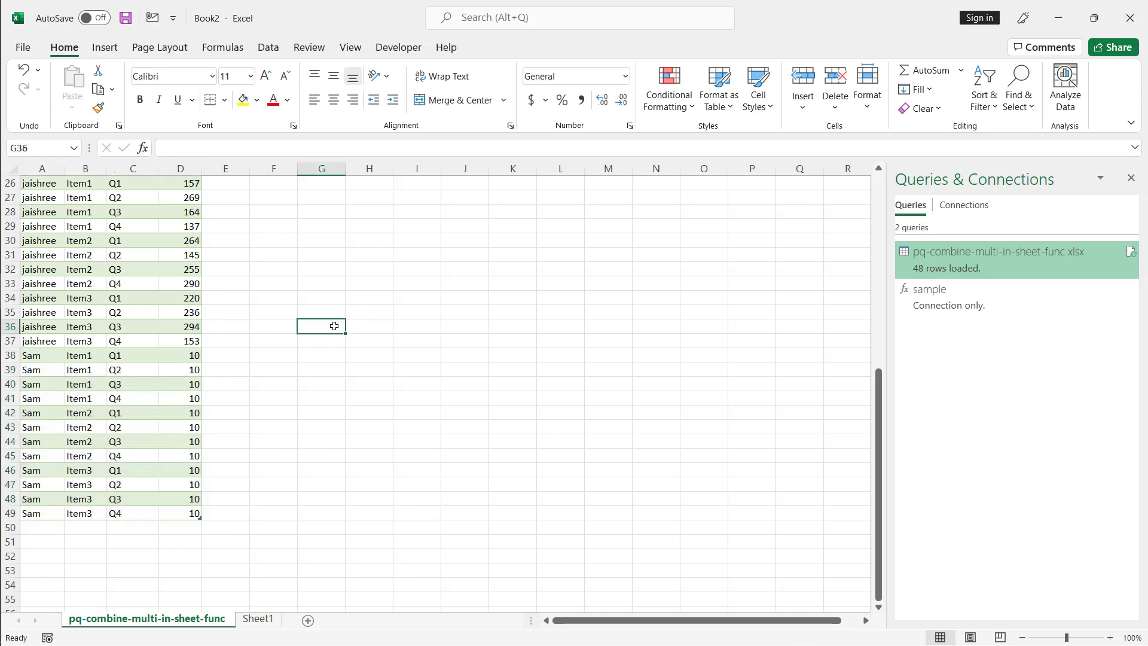